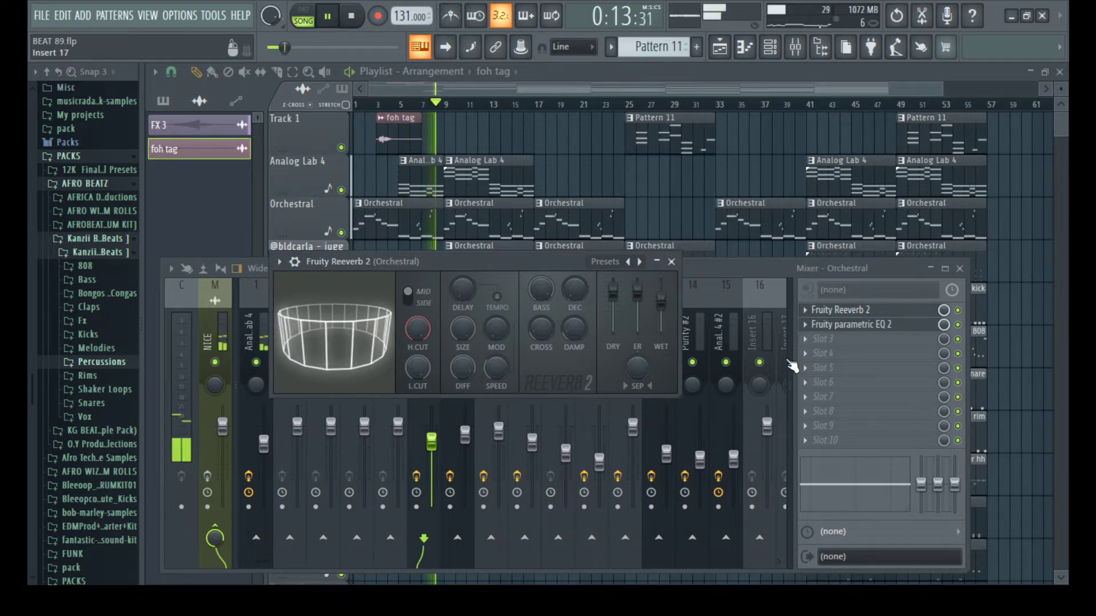
# Stop playback and save the project under the new name "BEAT 89 .2" in the BEATS folder.
pyautogui.click(717, 267)
pyautogui.press('space')
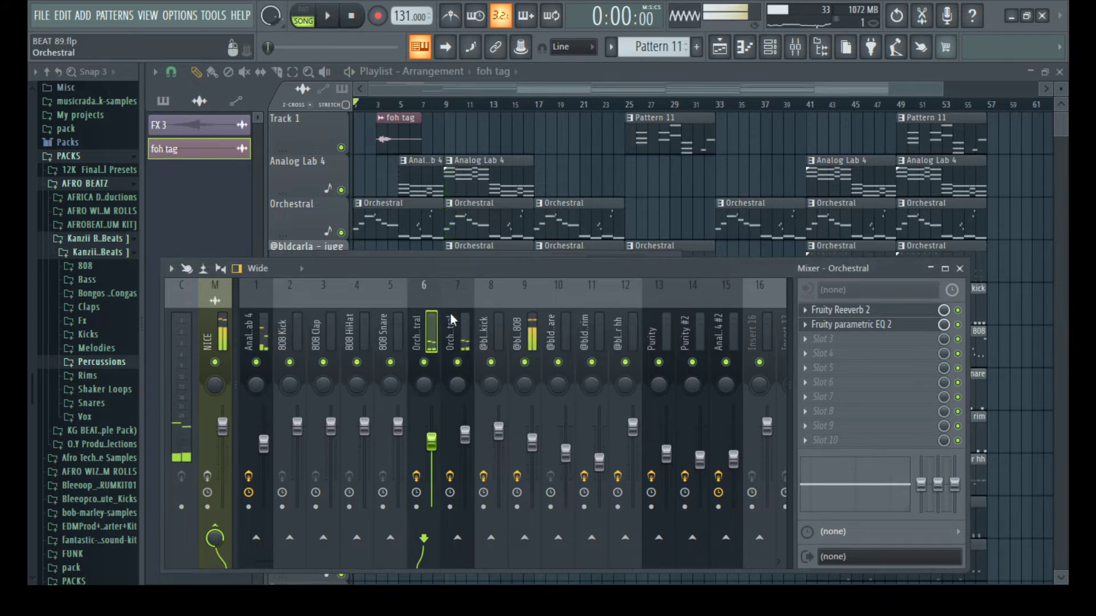
pyautogui.click(44, 16)
pyautogui.click(79, 101)
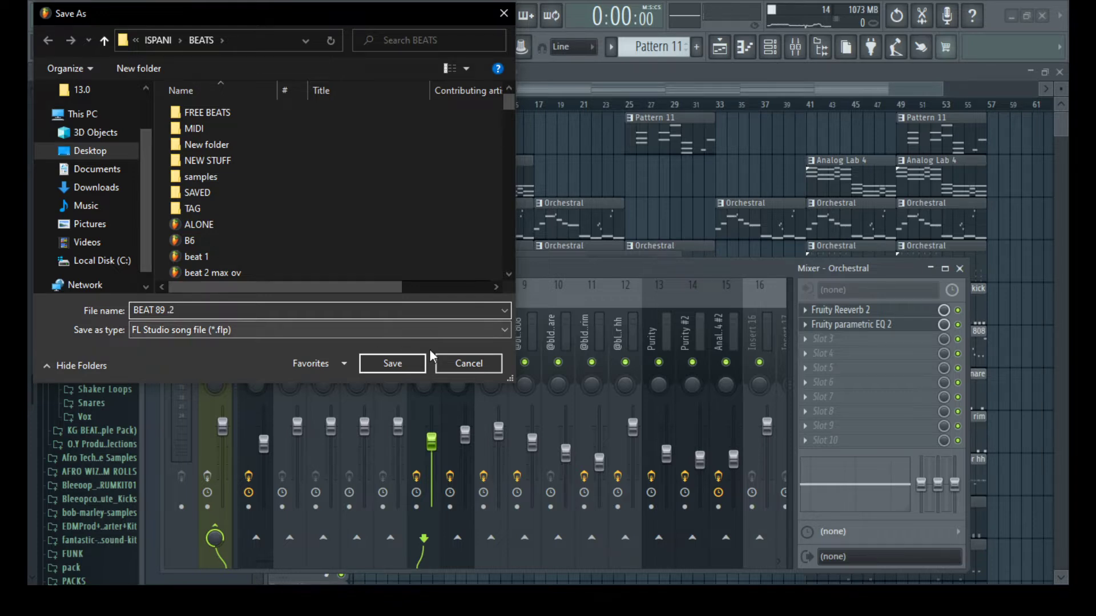
pyautogui.click(411, 364)
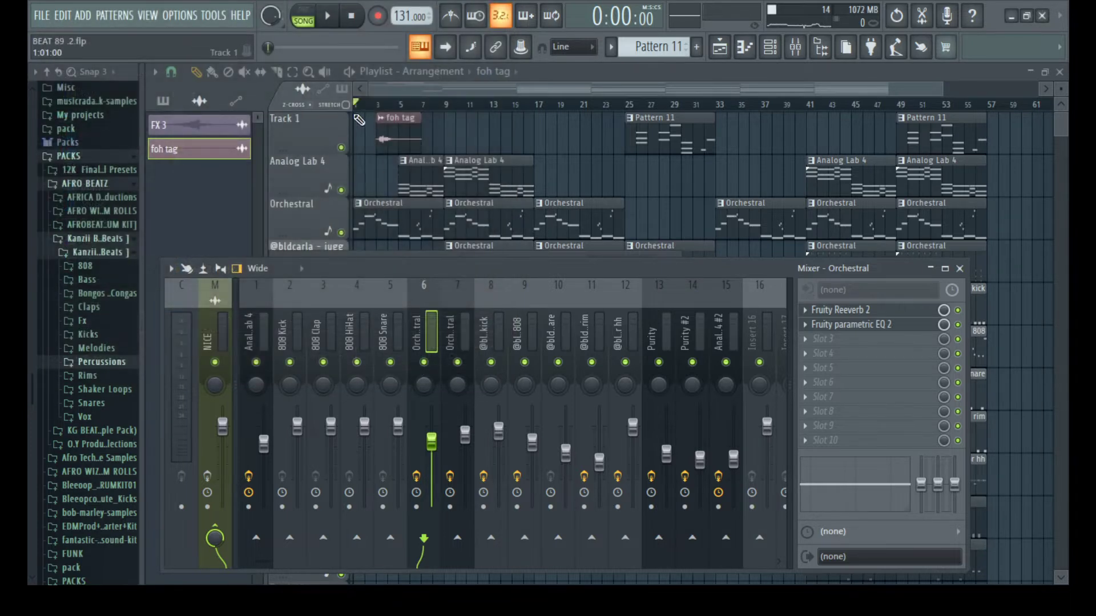
# Play the song arrangement and show all channels in the channel rack.
pyautogui.press('F9')
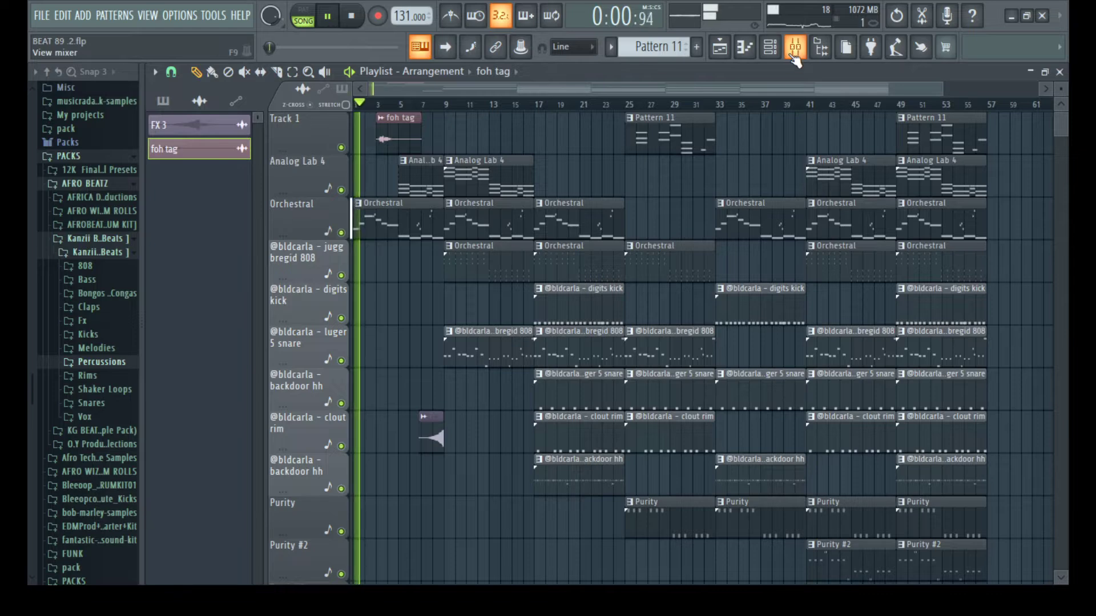
pyautogui.press('F9')
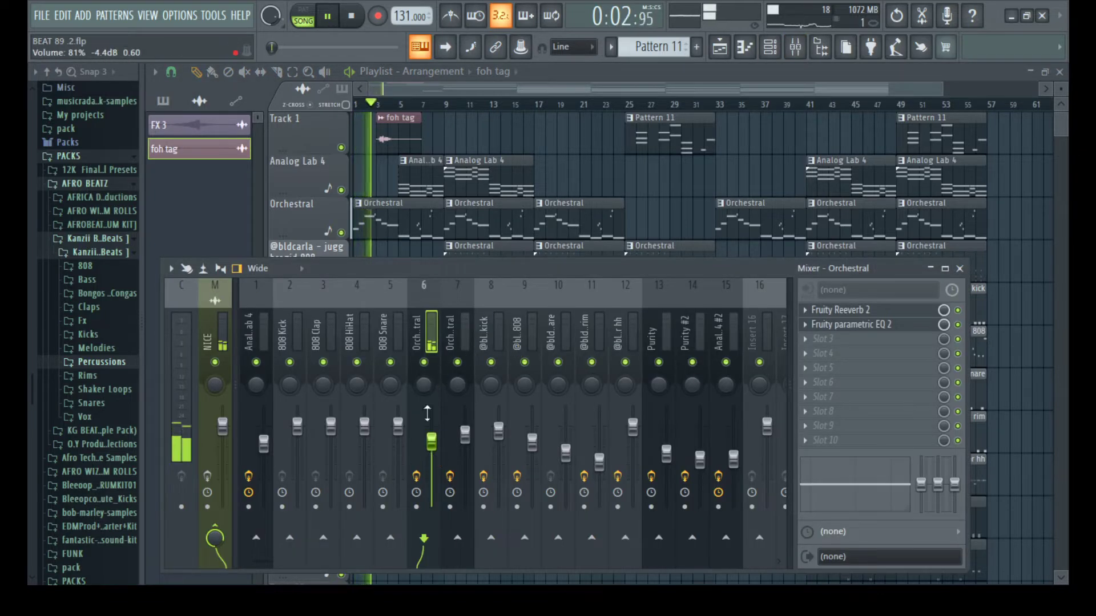
pyautogui.click(770, 47)
pyautogui.click(579, 173)
pyautogui.click(561, 190)
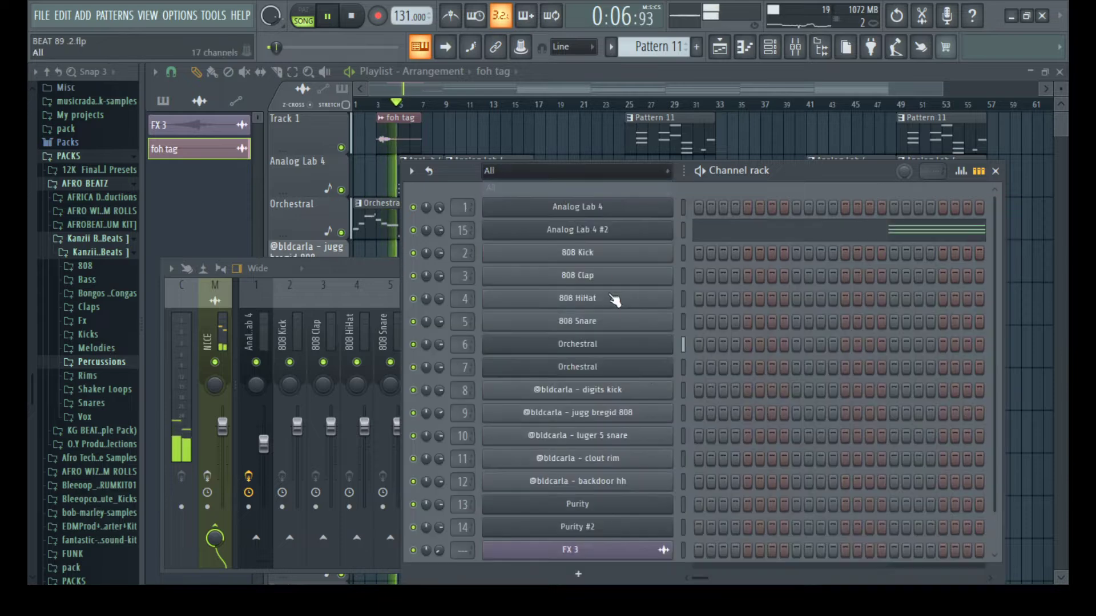
# Open the Orchestral pattern in the piano roll, play it on its own and check the instrument loaded on its channel.
pyautogui.click(719, 47)
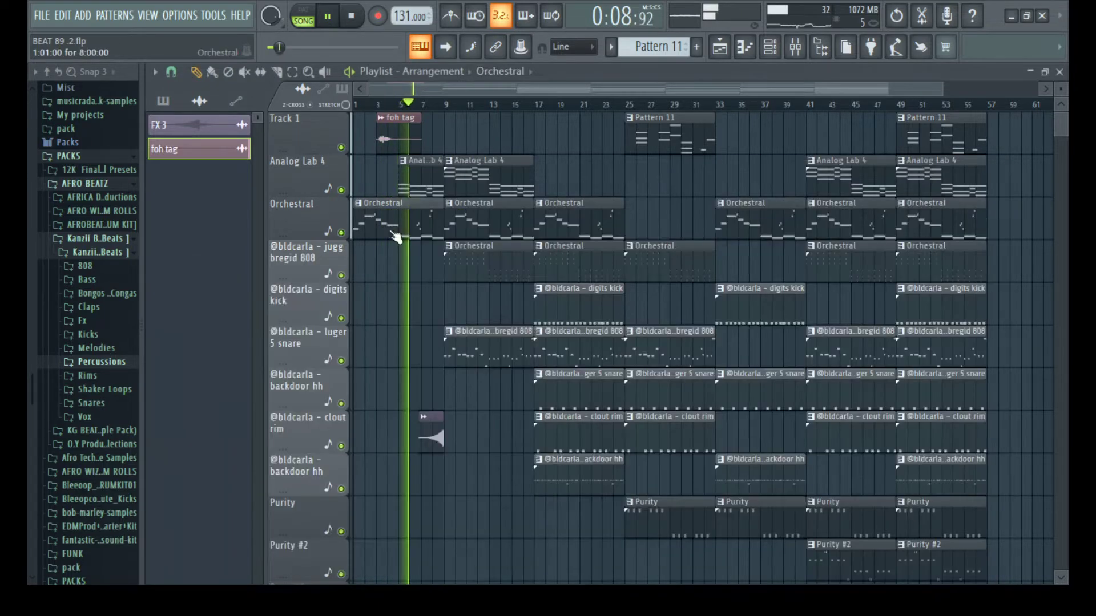
pyautogui.click(745, 47)
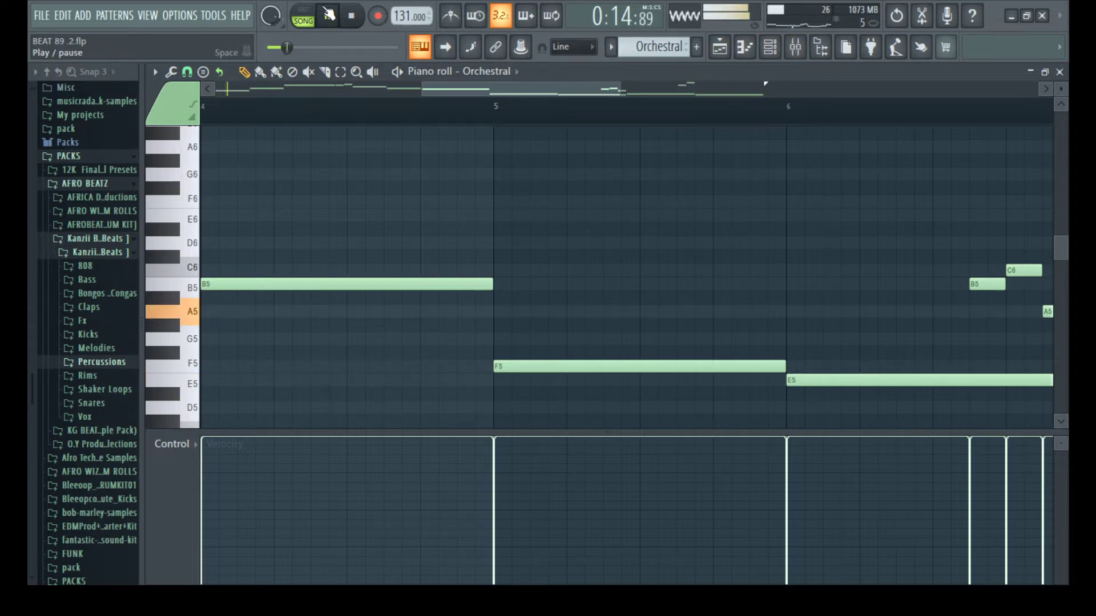
pyautogui.click(769, 47)
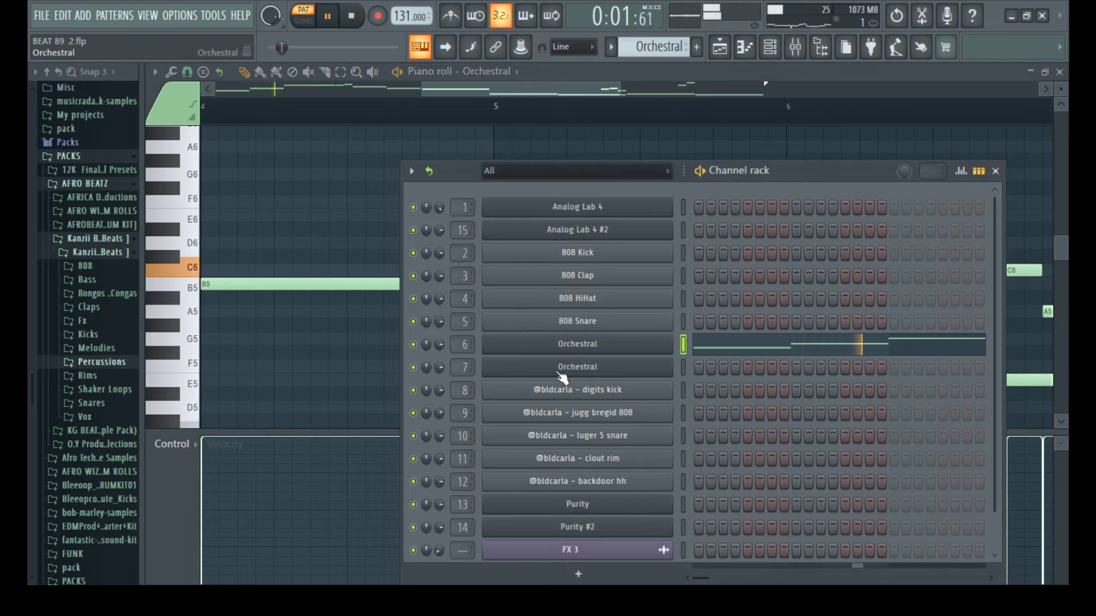
pyautogui.click(622, 345)
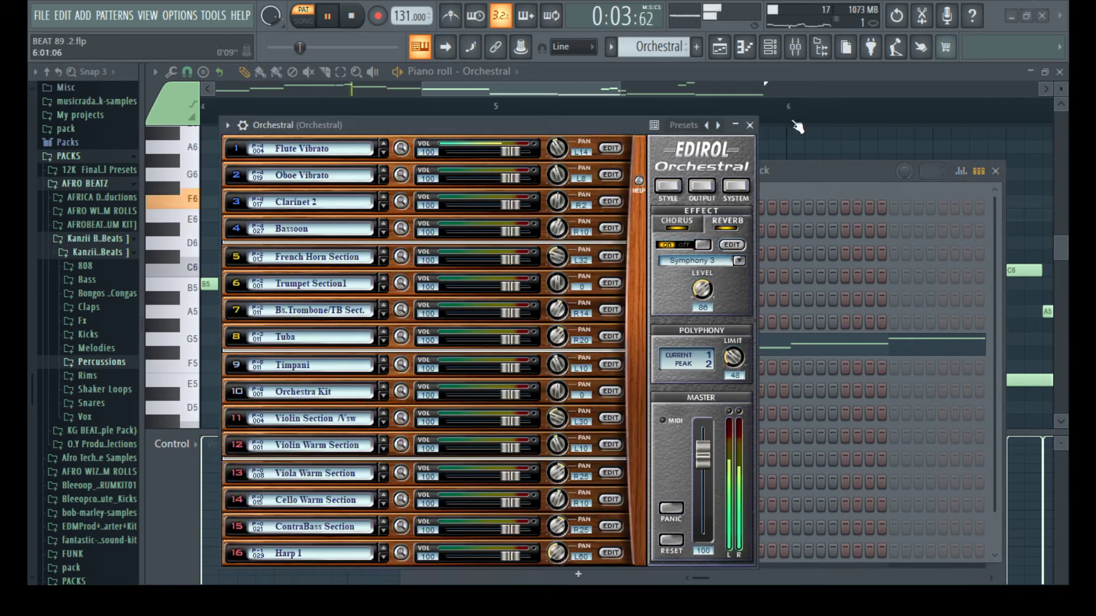
pyautogui.click(752, 126)
# Load the Default preset in Fruity Reeverb 2 on the Orchestral mixer track and raise its bass, high cut and room size.
pyautogui.press('F9')
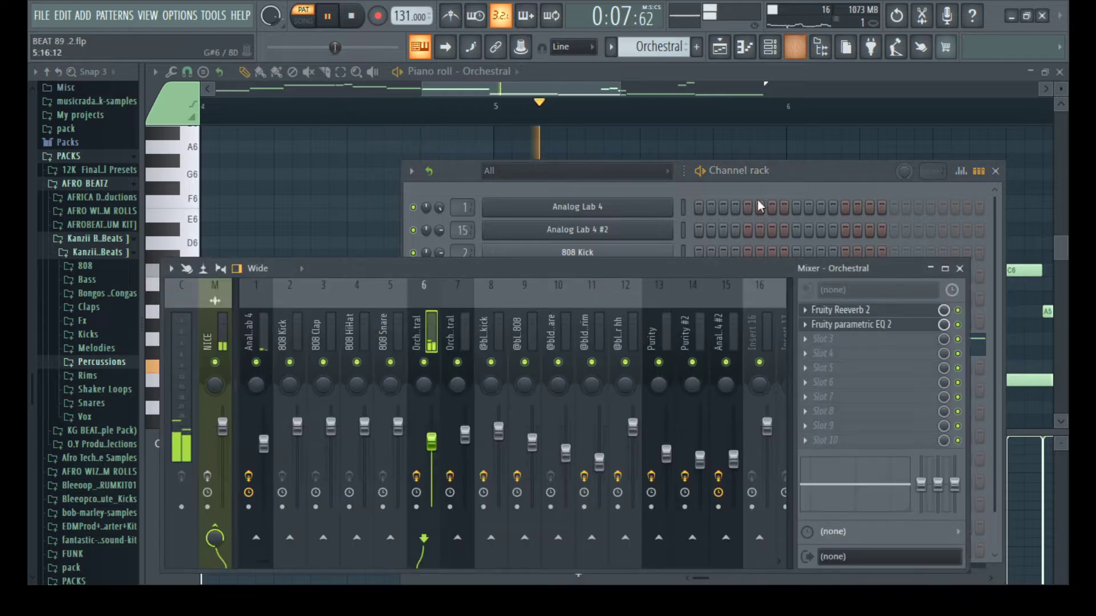
pyautogui.click(870, 308)
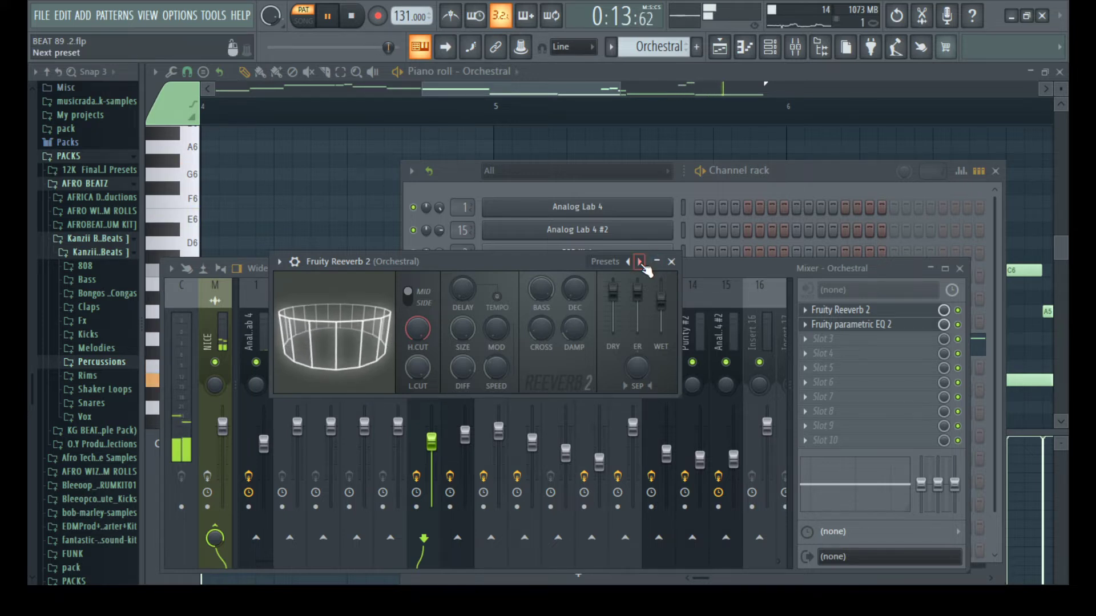
pyautogui.rightClick(646, 261)
pyautogui.click(663, 286)
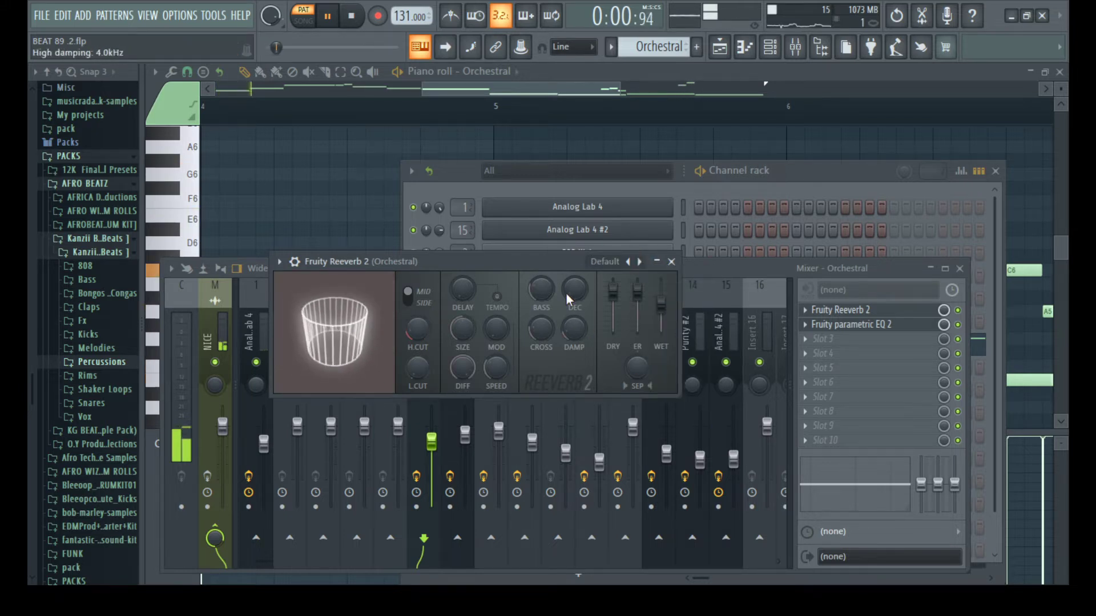
pyautogui.moveTo(541, 289); pyautogui.dragTo(542, 277)
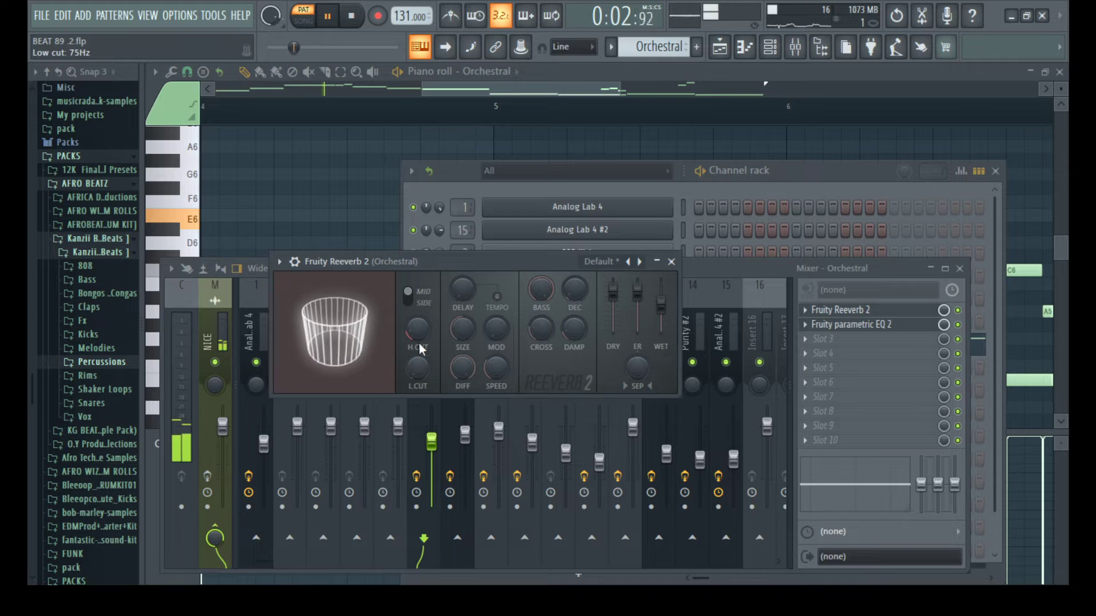
pyautogui.moveTo(418, 365); pyautogui.dragTo(418, 343)
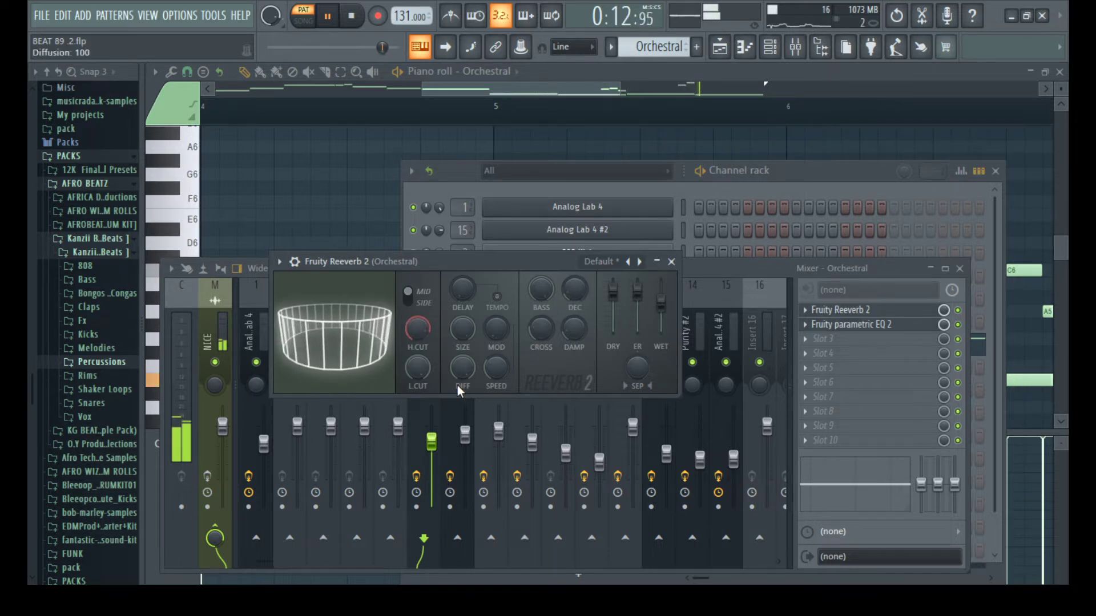
pyautogui.click(840, 310)
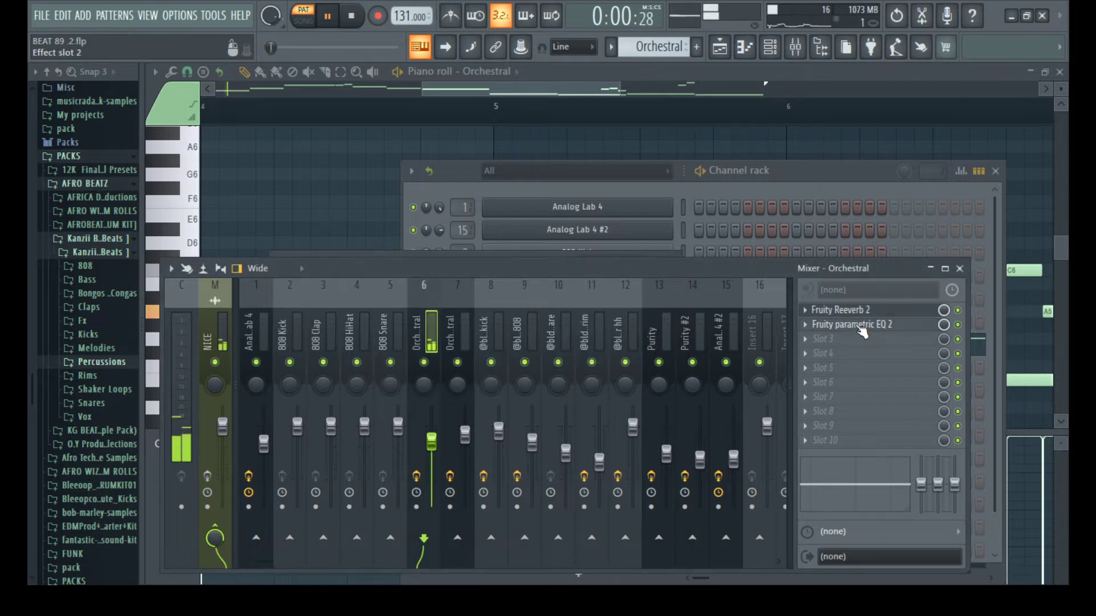
# Load the Default preset in the Orchestral track's Fruity parametric EQ 2 and cut the lows with band 1 fully down at about 200 Hz.
pyautogui.click(850, 324)
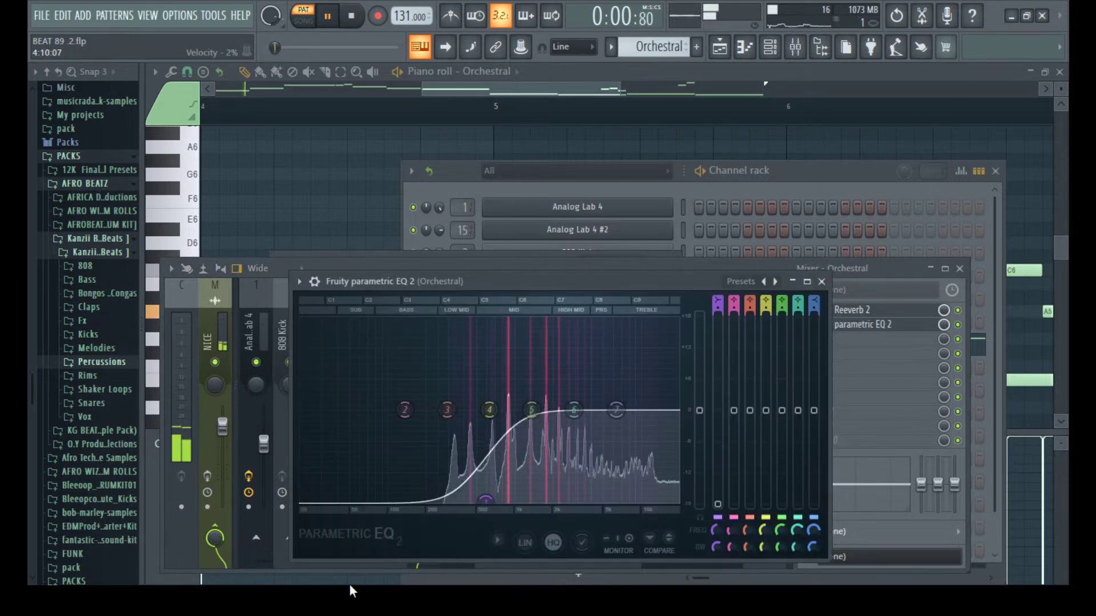
pyautogui.click(793, 283)
pyautogui.click(816, 291)
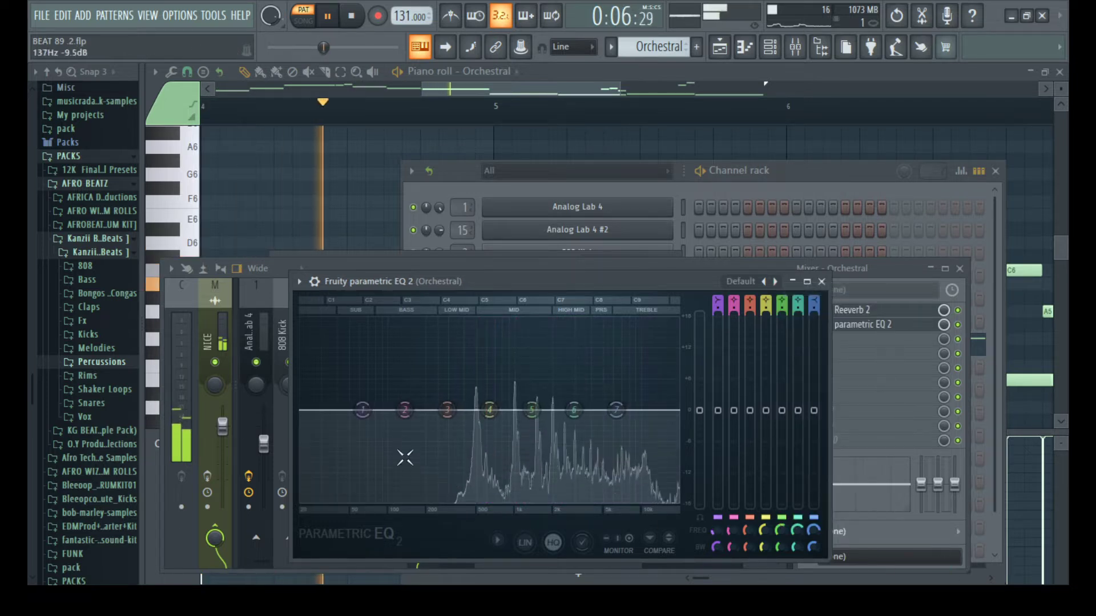
pyautogui.click(369, 412)
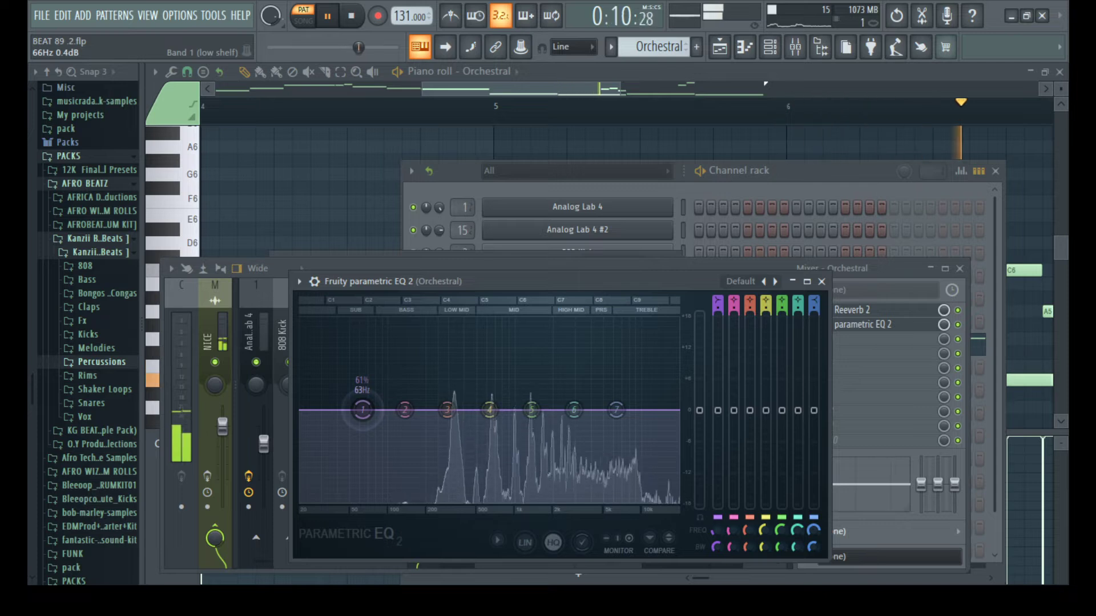
pyautogui.moveTo(362, 410); pyautogui.dragTo(445, 500)
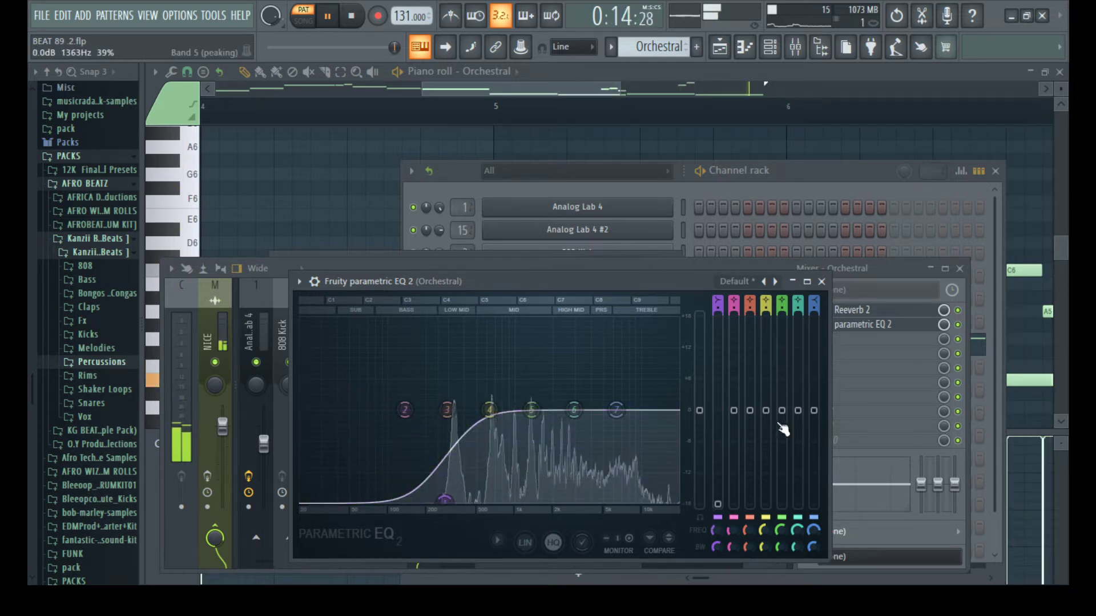
pyautogui.moveTo(434, 509); pyautogui.dragTo(425, 506)
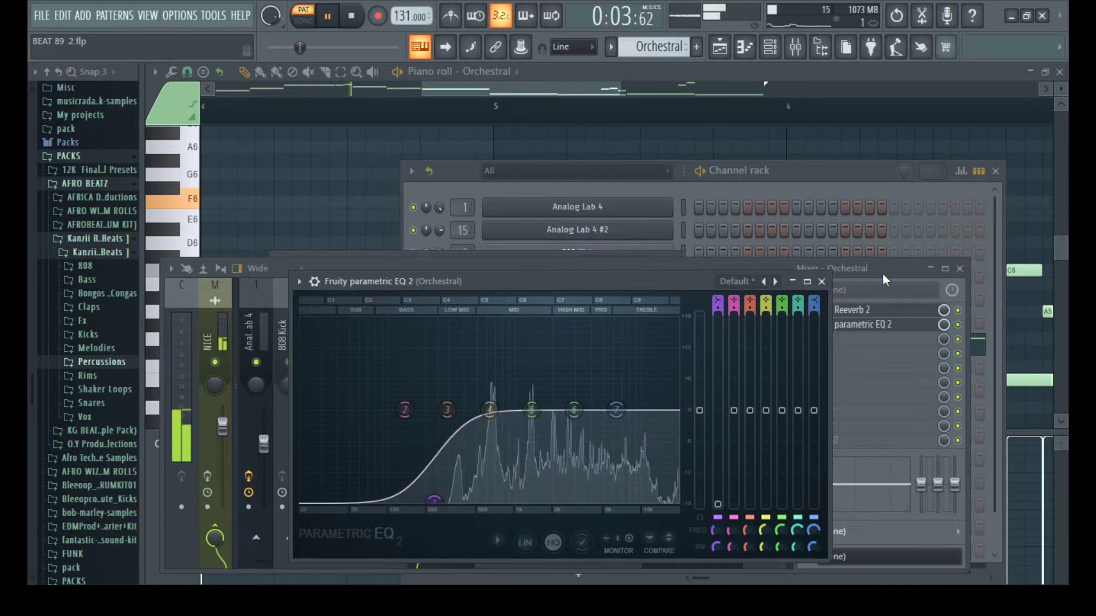
pyautogui.click(822, 282)
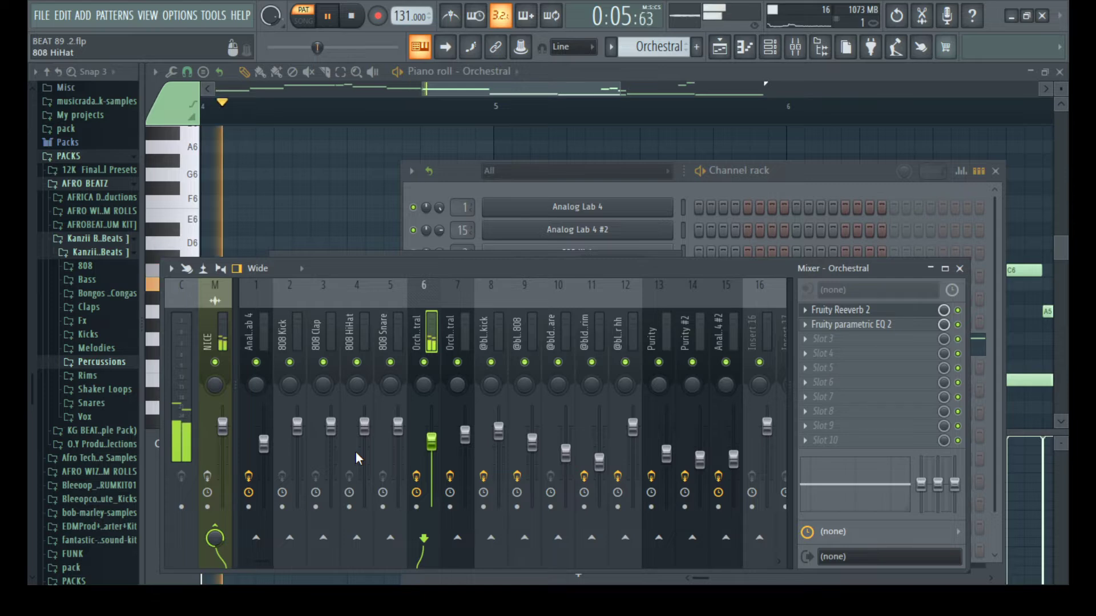
# Play the whole song from the playlist and normalize the foh tag audio clip.
pyautogui.click(720, 55)
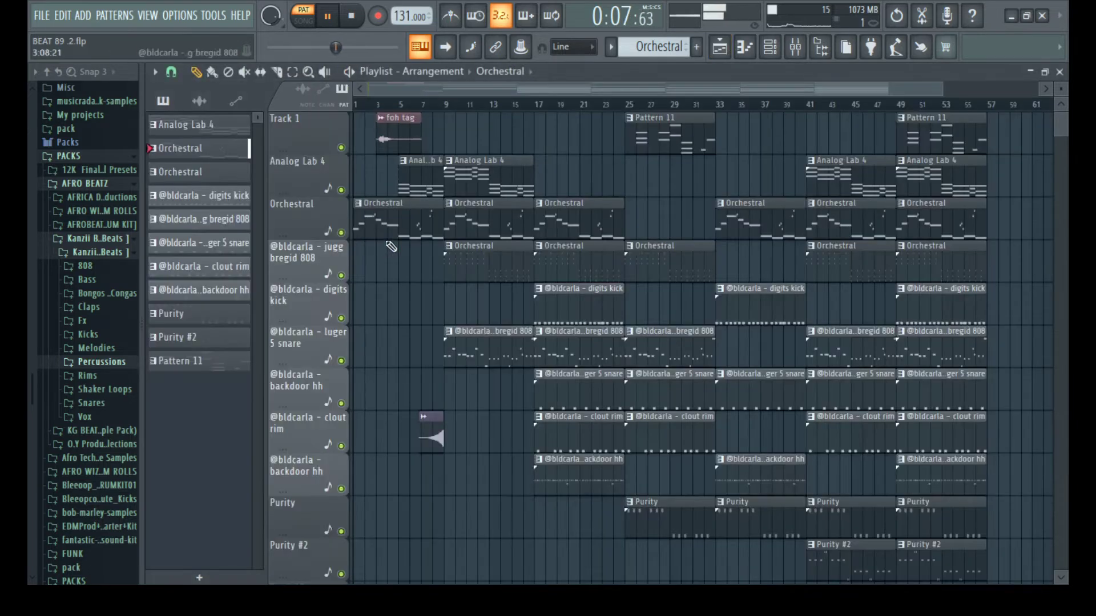
pyautogui.press('l')
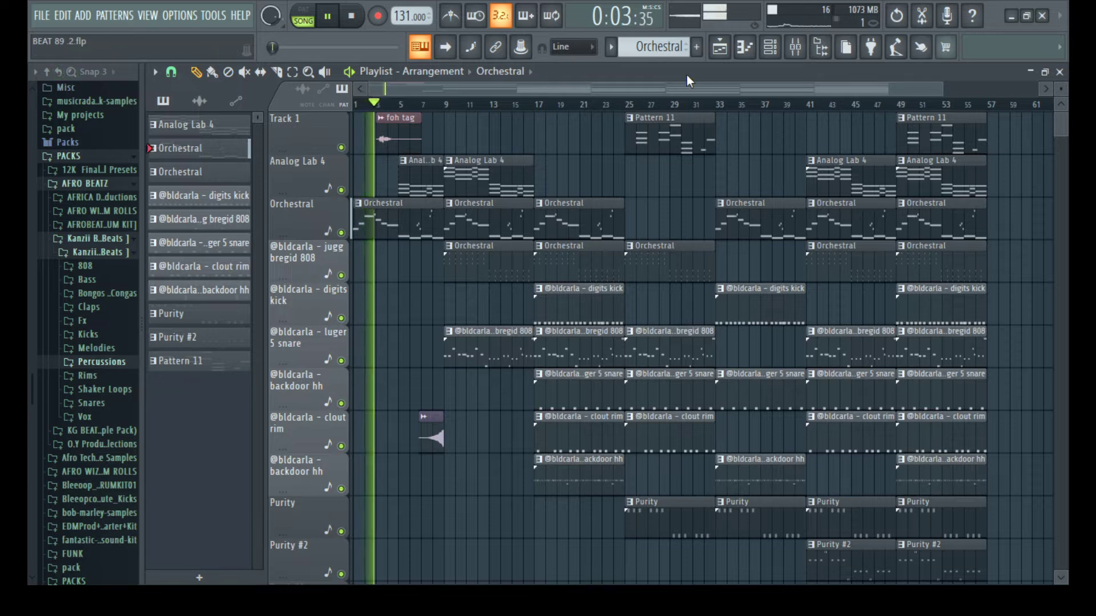
pyautogui.click(398, 117)
pyautogui.click(434, 219)
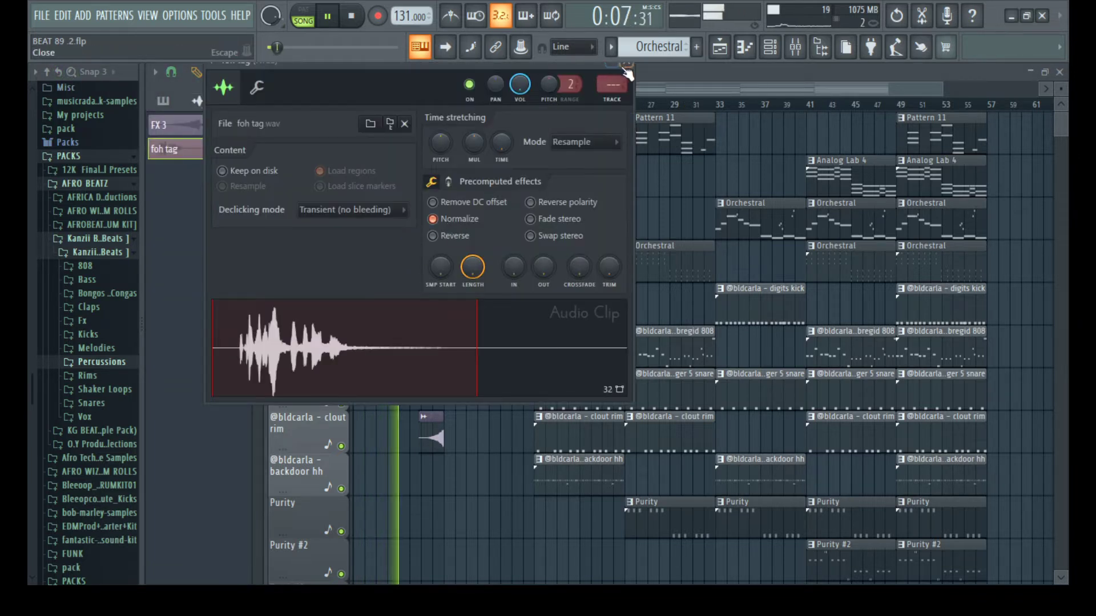
pyautogui.click(627, 68)
# Look at the Analog Lab 4 pattern's notes and the effects on its mixer track.
pyautogui.doubleClick(403, 142)
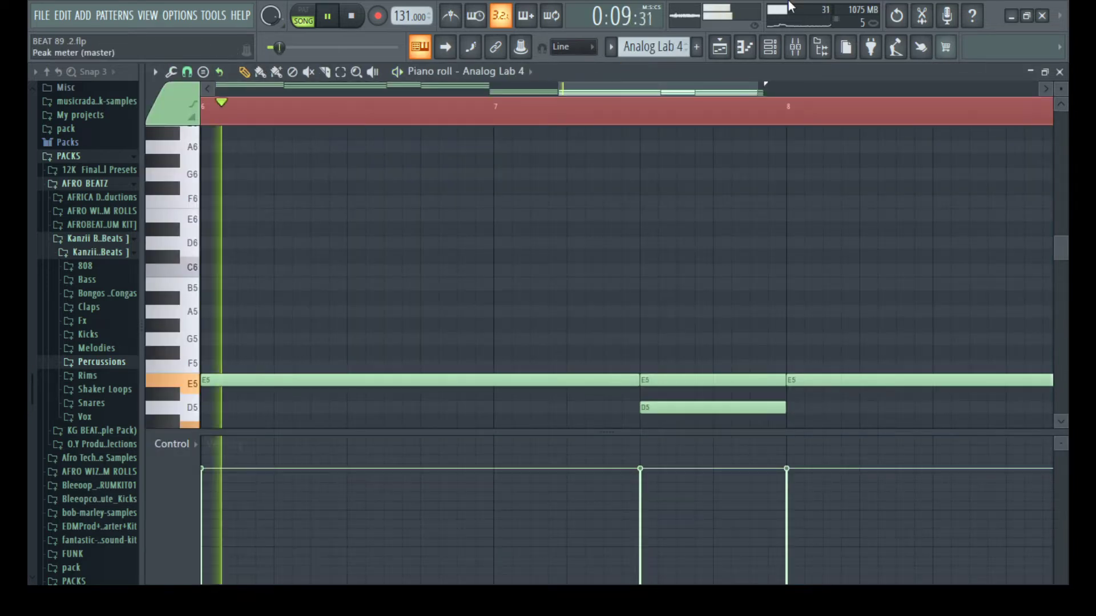
pyautogui.click(794, 46)
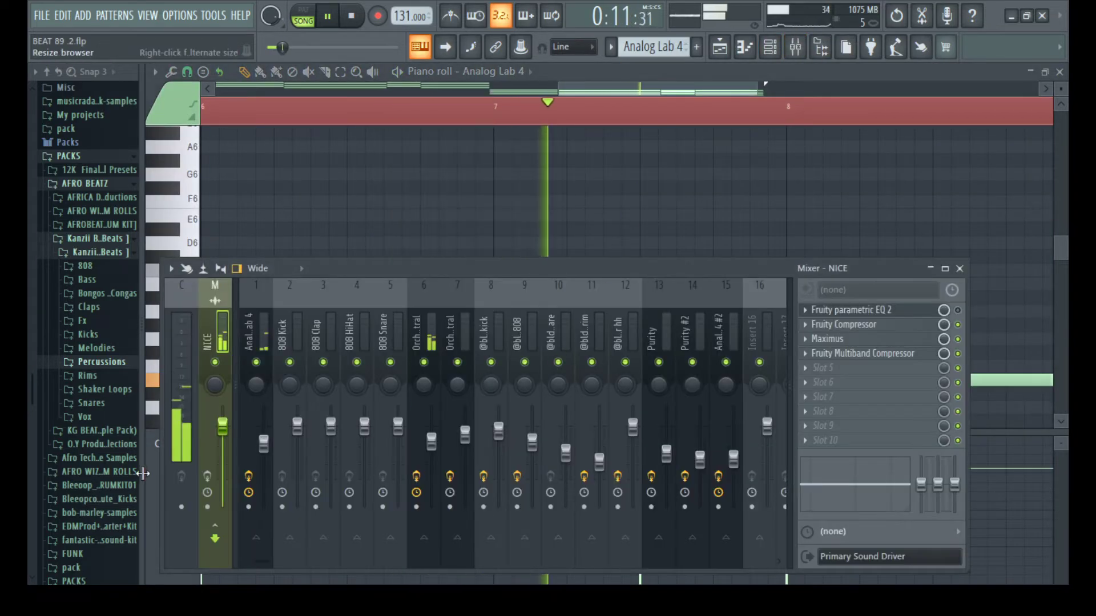
pyautogui.click(256, 331)
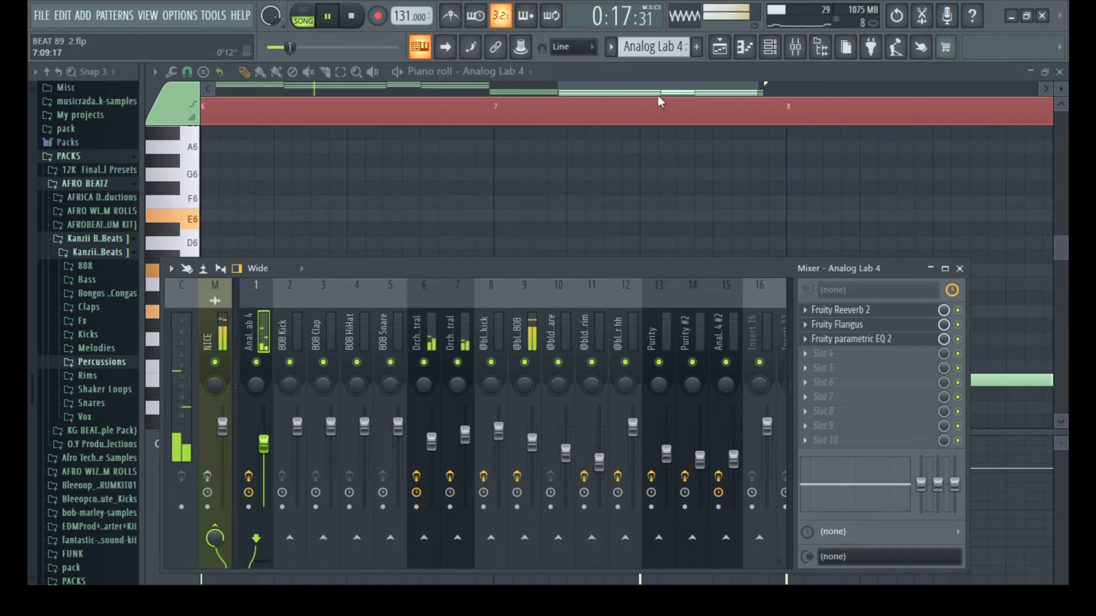
pyautogui.click(717, 50)
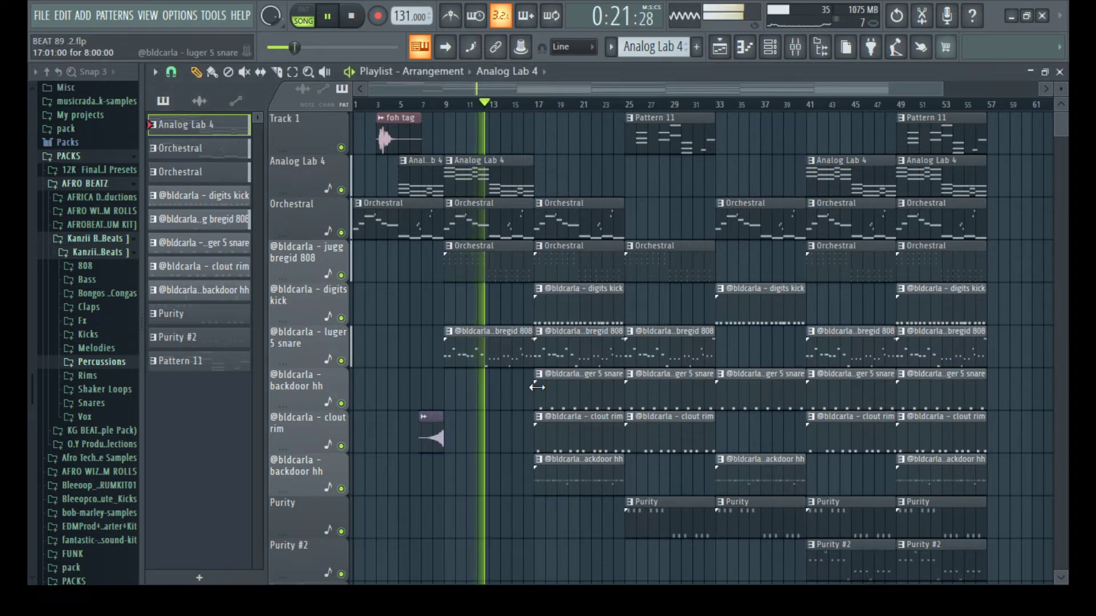
# Solo the Analog Lab 4 playlist track and play its pattern alone in the piano roll.
pyautogui.keyDown('ctrl'); pyautogui.click(341, 190); pyautogui.keyUp('ctrl')
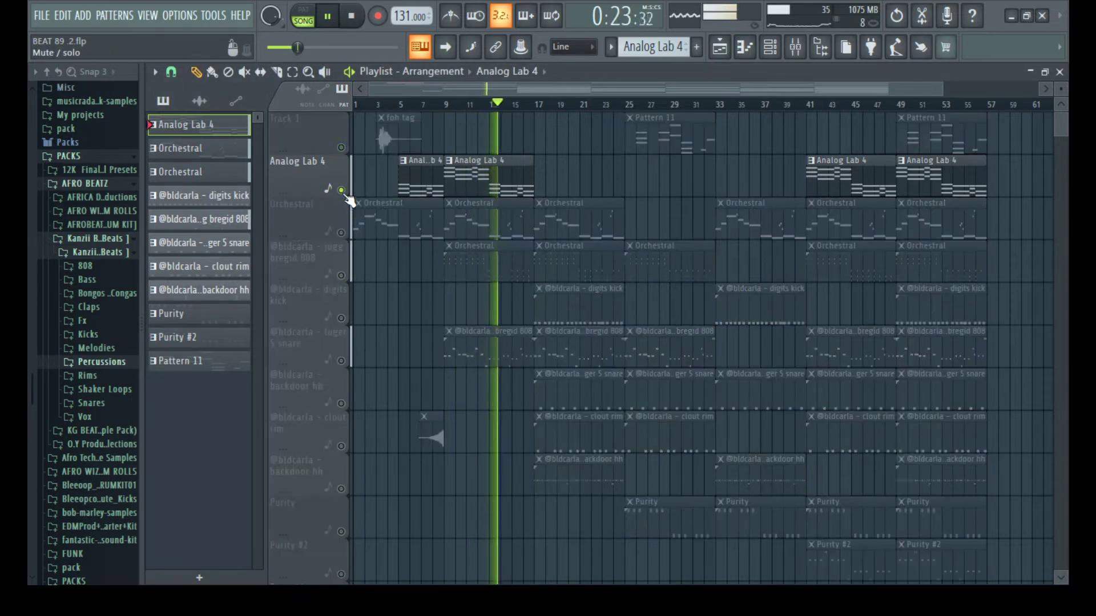
pyautogui.click(410, 107)
pyautogui.doubleClick(451, 182)
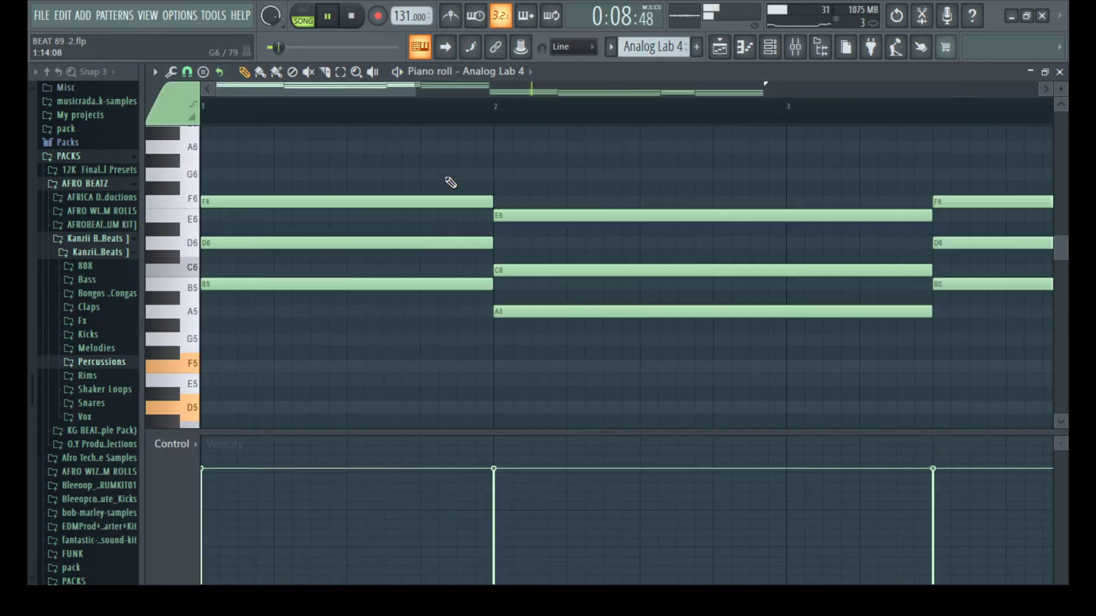
pyautogui.press('l')
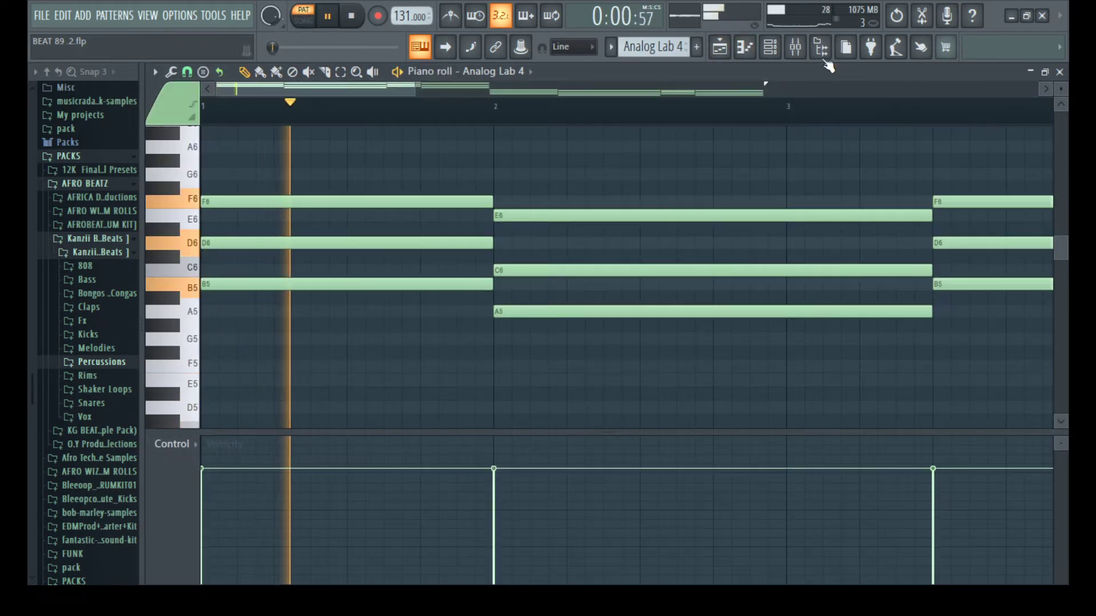
# Load the Default preset in Fruity Reeverb 2 on the Analog Lab 4 mixer track.
pyautogui.press('F9')
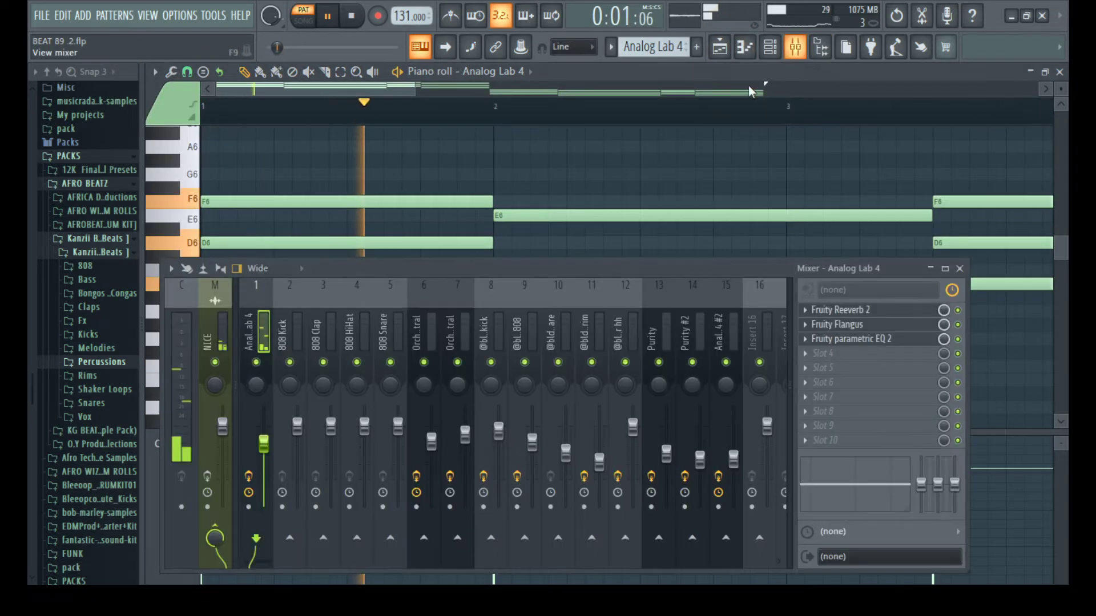
pyautogui.click(877, 314)
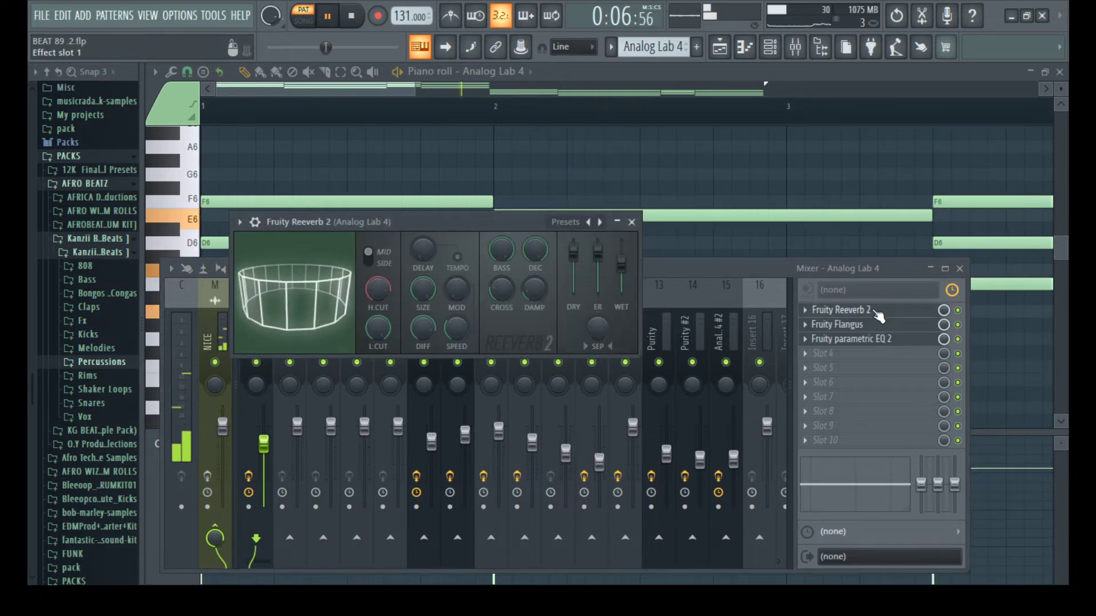
pyautogui.click(600, 222)
pyautogui.click(636, 246)
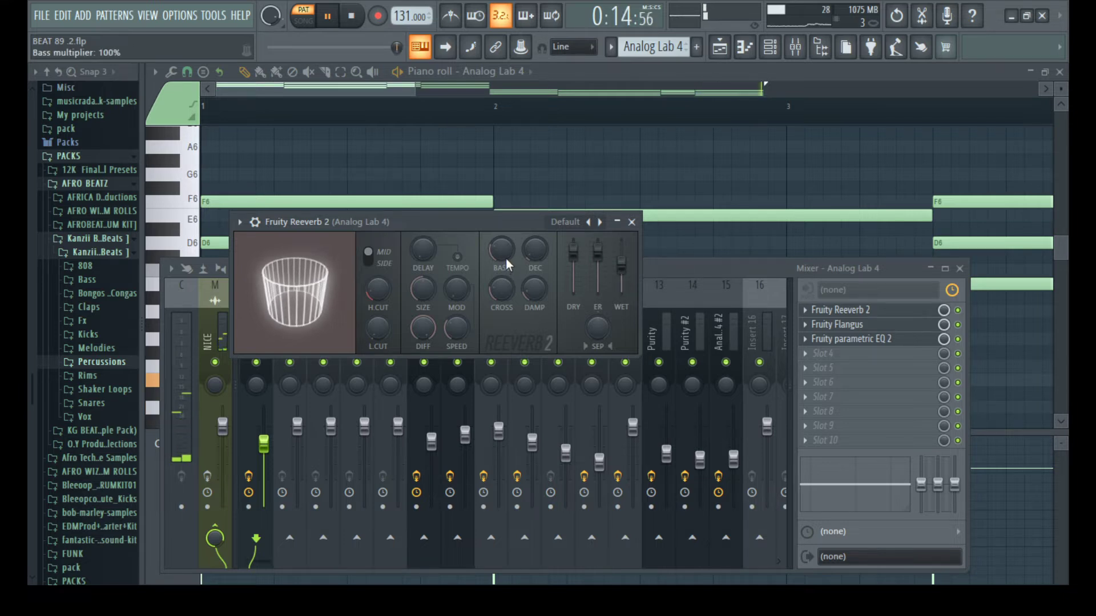
# Adjust Fruity Reeverb 2's bass, decay (about 1.5 sec) and low cut on Analog Lab 4, and load Fruity Flangus' Surround flanger preset.
pyautogui.moveTo(506, 259); pyautogui.dragTo(538, 250)
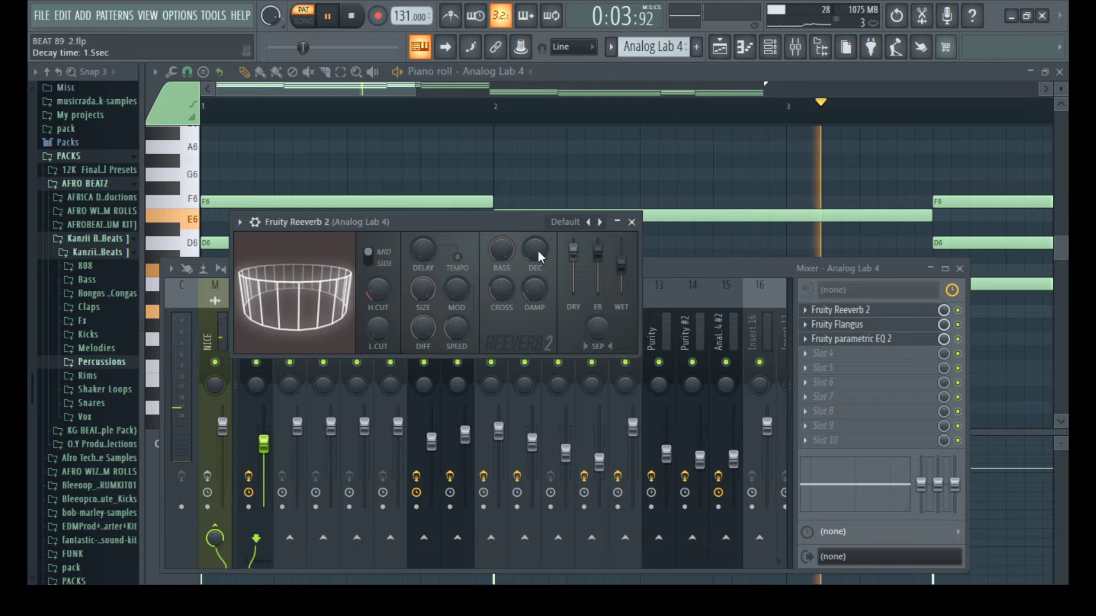
pyautogui.moveTo(377, 328); pyautogui.dragTo(379, 313)
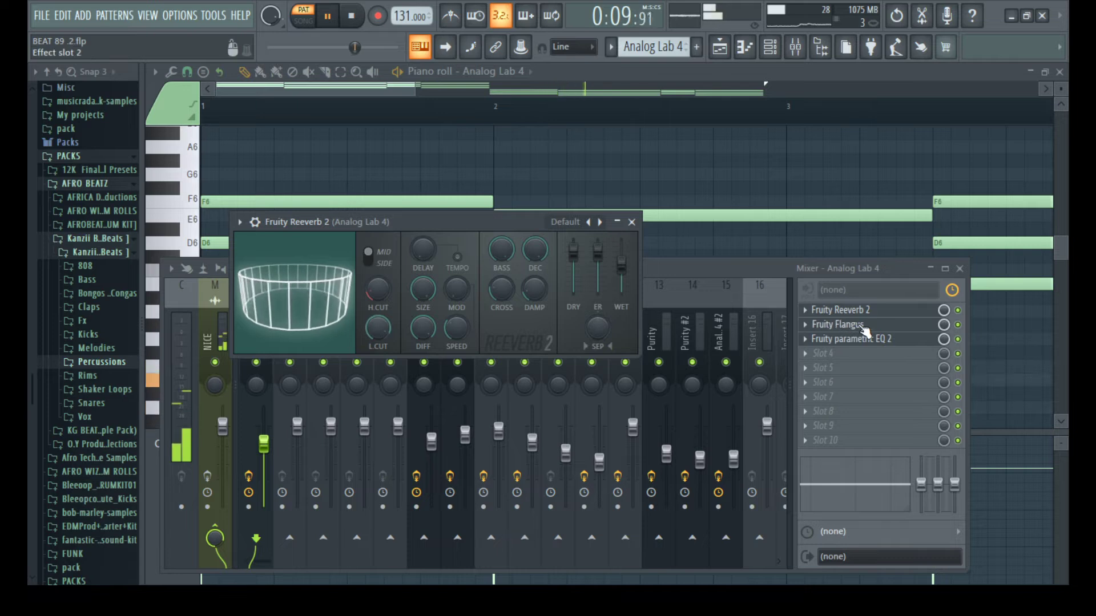
pyautogui.click(837, 324)
pyautogui.click(493, 244)
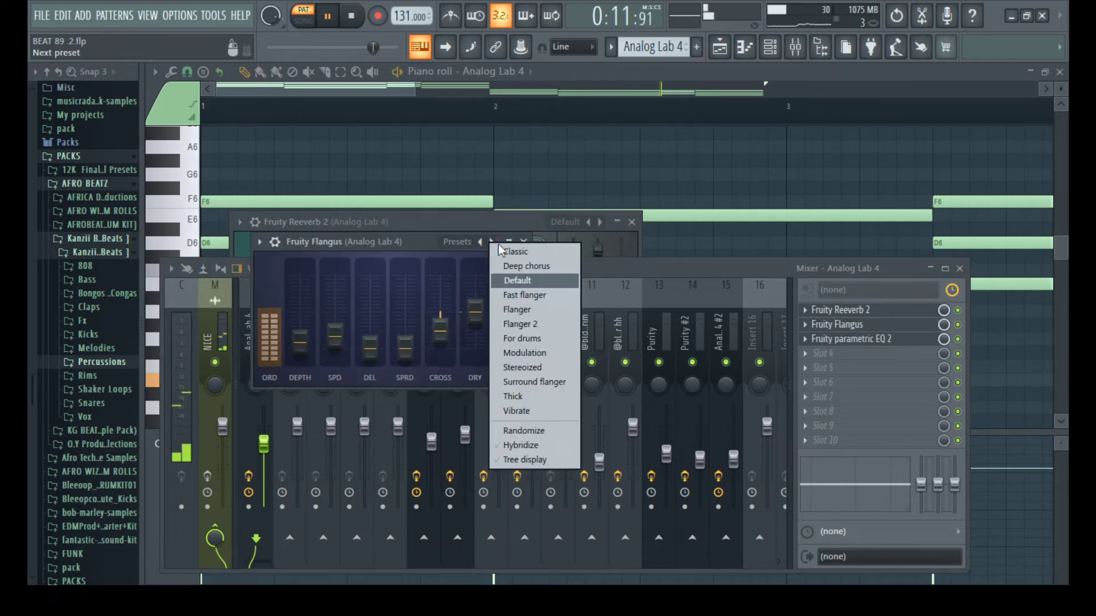
pyautogui.click(530, 381)
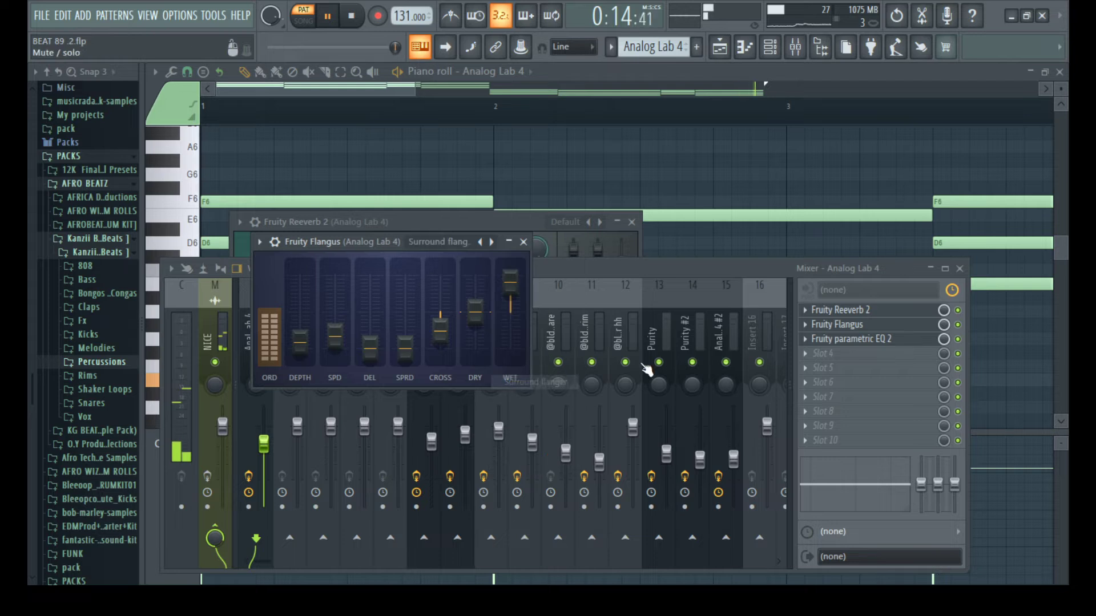
# Reset Analog Lab 4's parametric EQ to Default, then lower the band 1 low shelf near 164 Hz and pull down the band 7 high shelf.
pyautogui.click(855, 342)
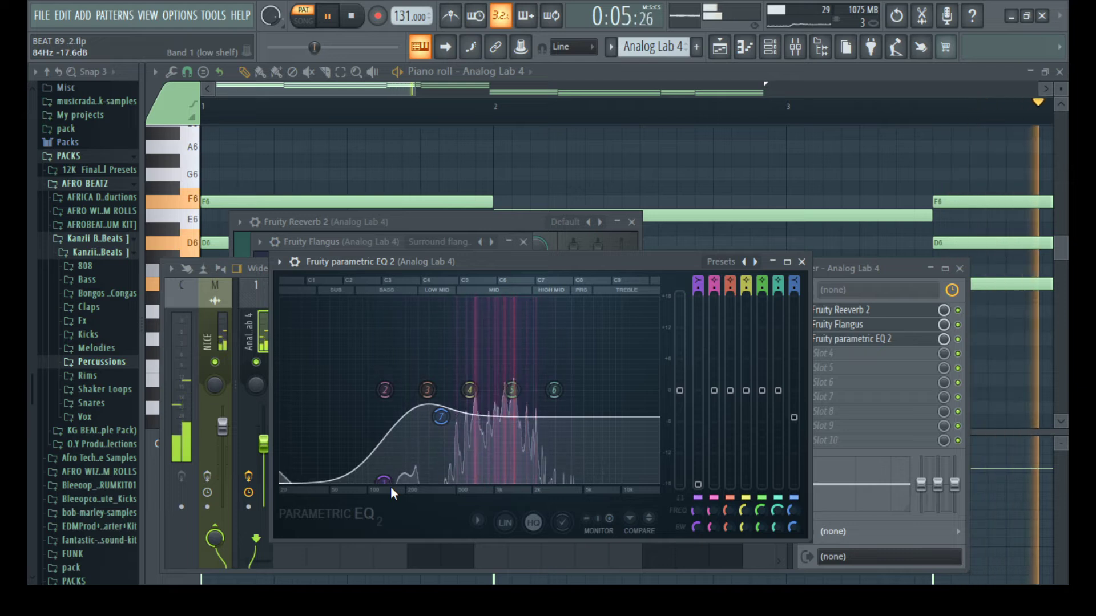
pyautogui.rightClick(756, 262)
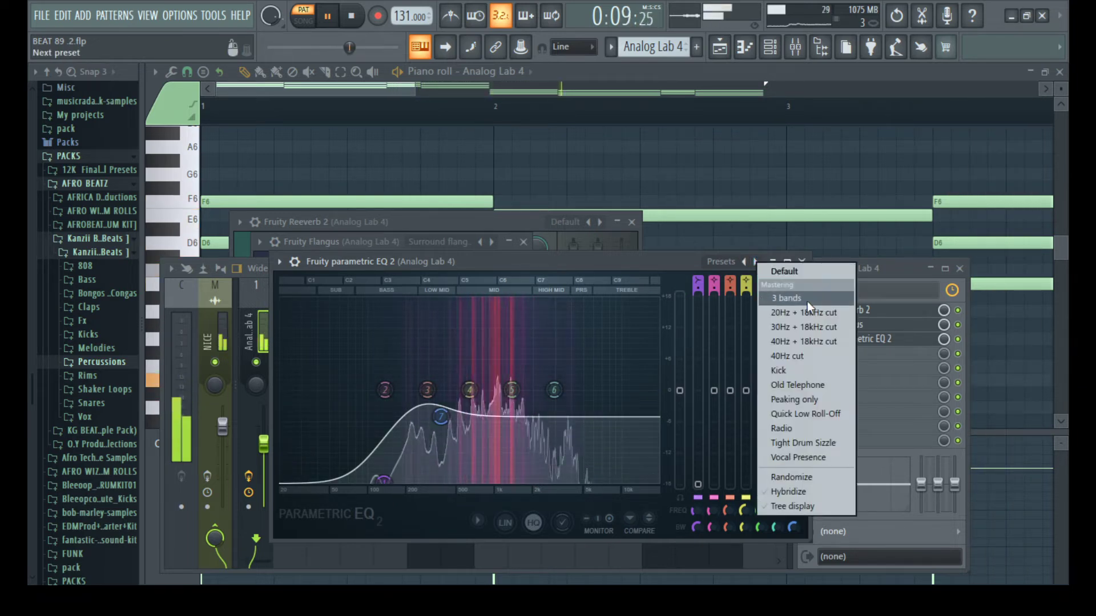
pyautogui.click(814, 271)
pyautogui.moveTo(340, 408); pyautogui.dragTo(394, 478)
pyautogui.moveTo(592, 392); pyautogui.dragTo(439, 421)
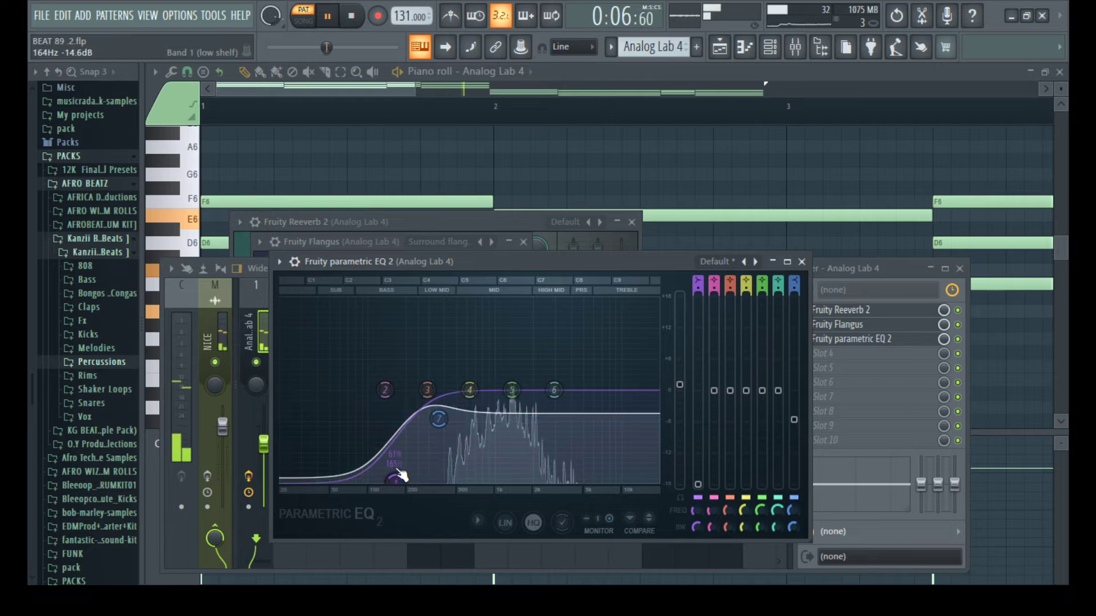
pyautogui.click(830, 268)
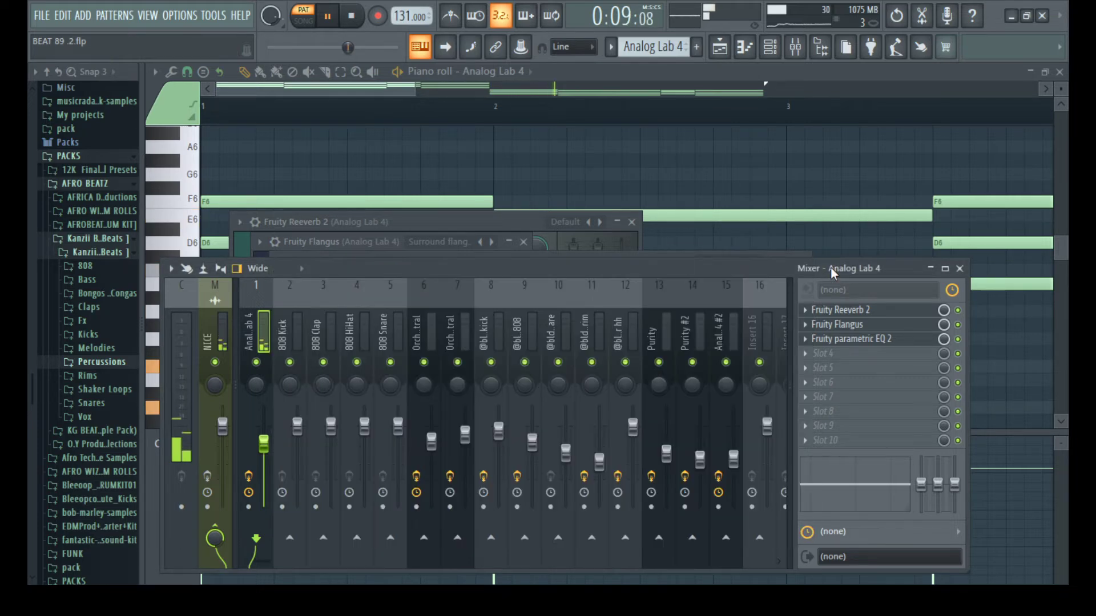
# Unmute the Orchestral and jugg bregid 808 playlist tracks while playing the song from bar 5.
pyautogui.click(721, 48)
pyautogui.click(341, 232)
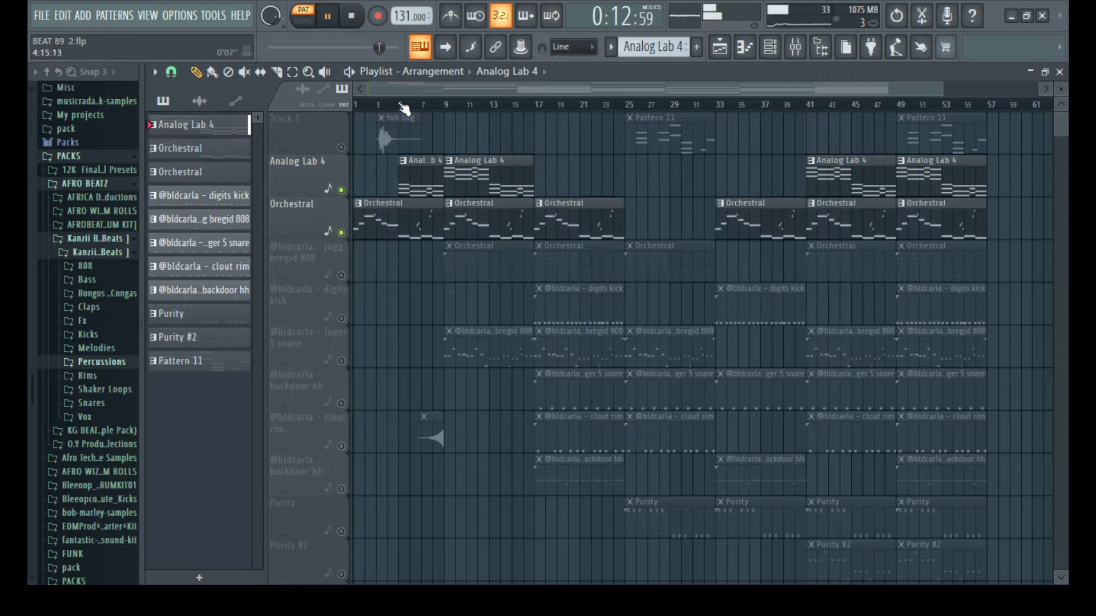
pyautogui.click(403, 107)
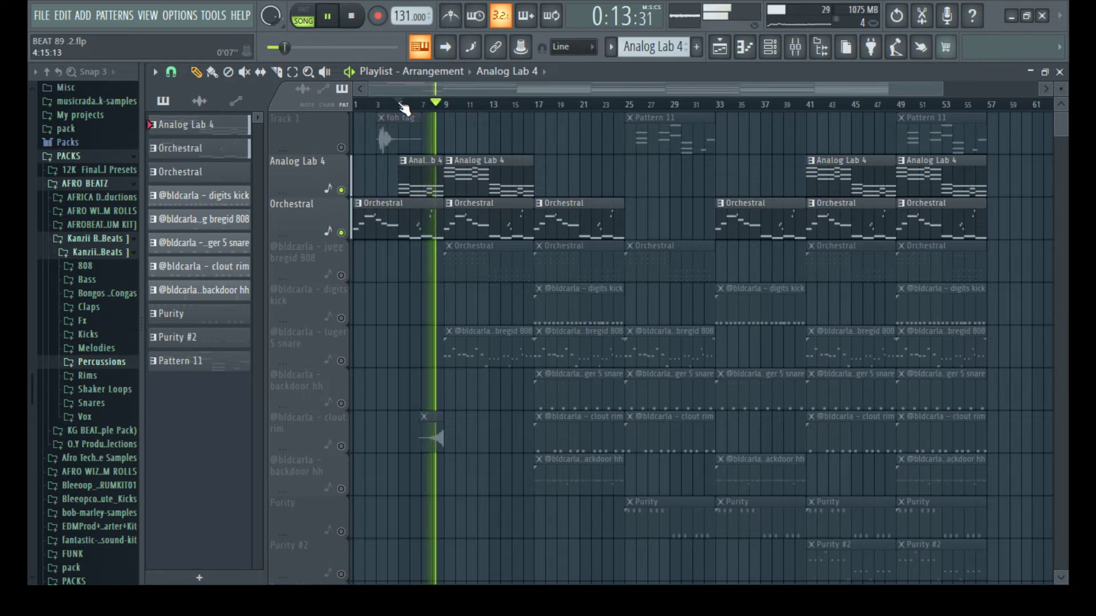
pyautogui.click(342, 276)
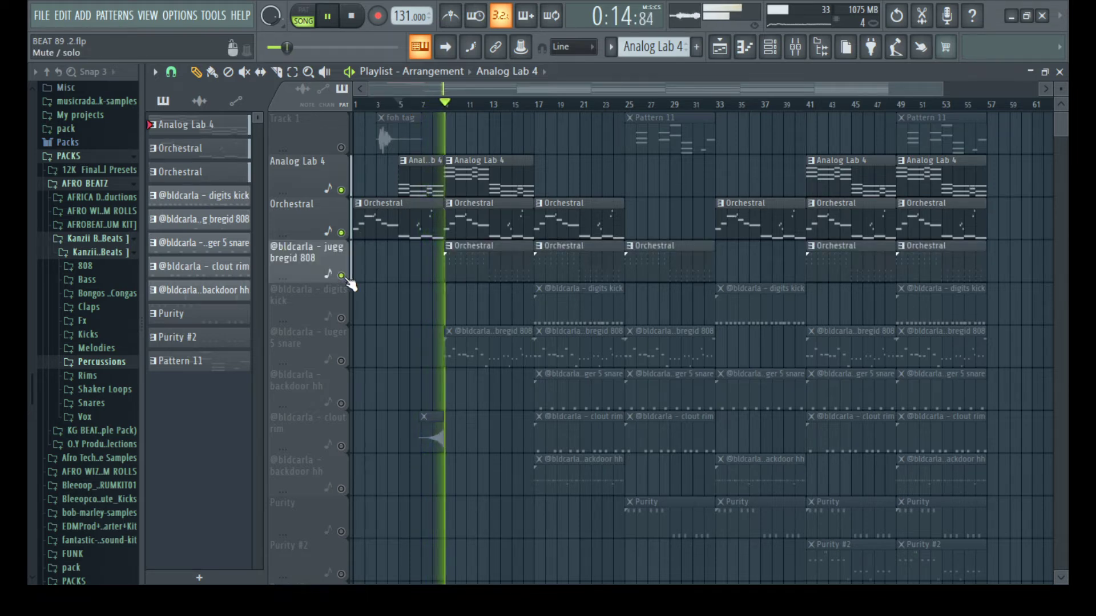
# Play the second Orchestral pattern alone and inspect both parametric EQs on mixer track 7.
pyautogui.doubleClick(490, 253)
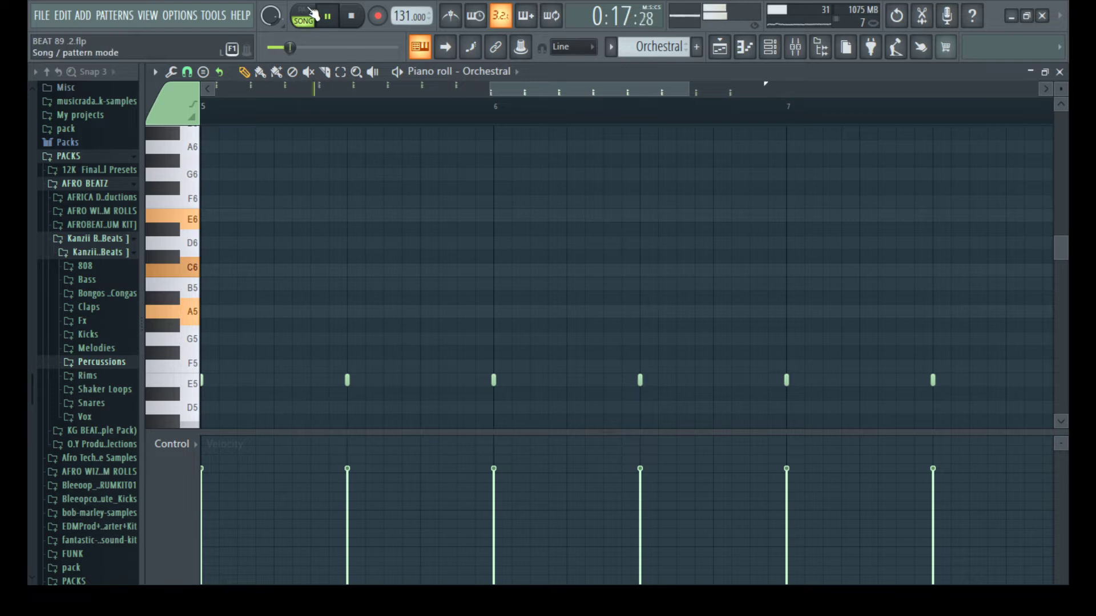
pyautogui.click(771, 48)
pyautogui.click(796, 49)
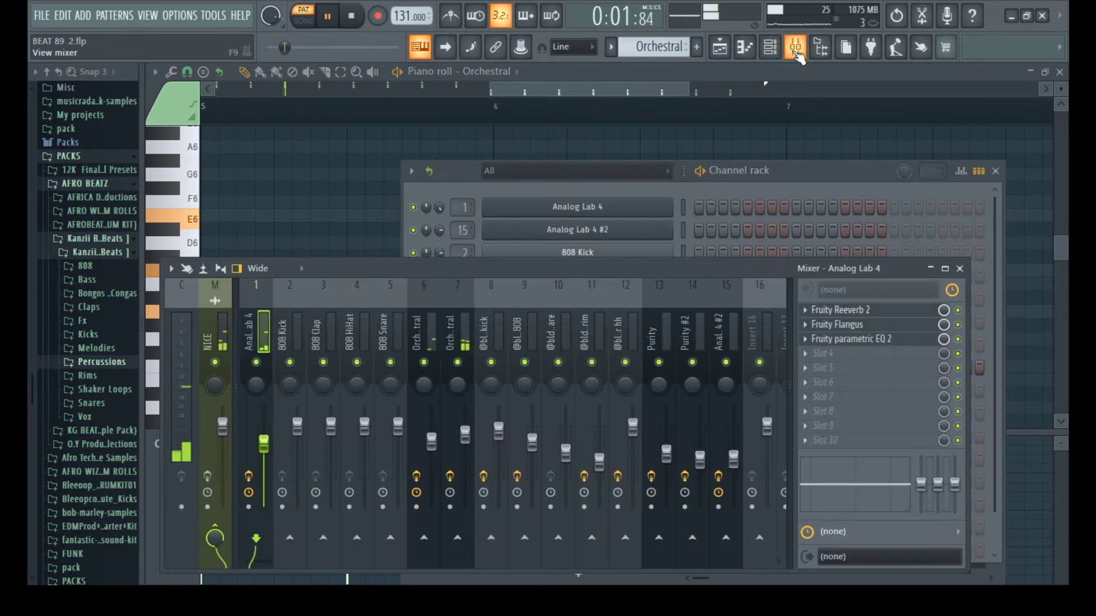
pyautogui.click(471, 337)
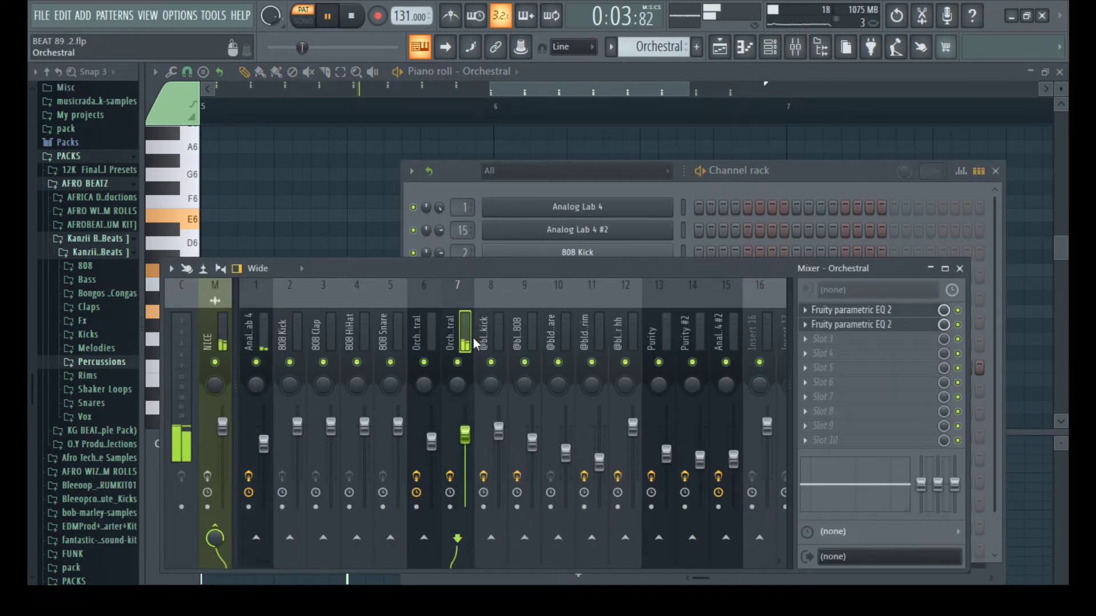
pyautogui.click(871, 324)
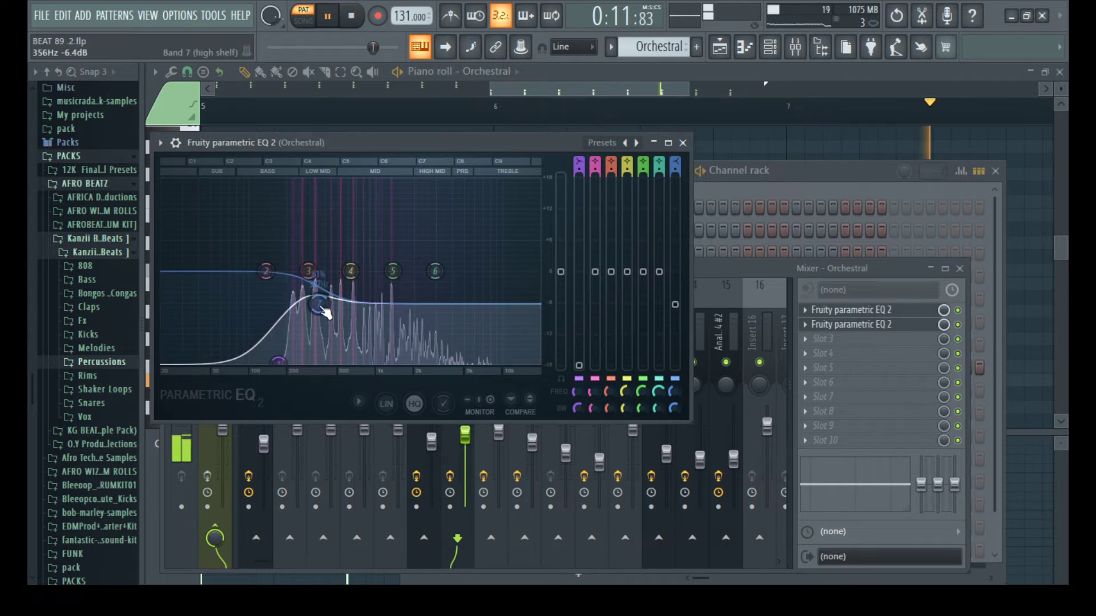
pyautogui.click(833, 325)
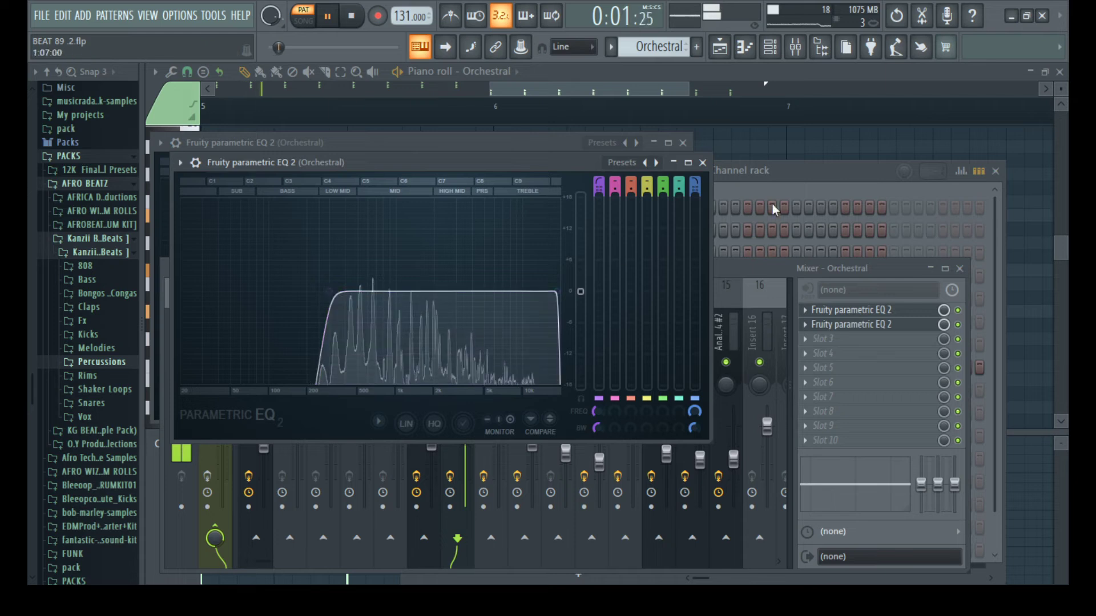
# Load the 40Hz + 18kHz cut preset in Orchestral's second parametric EQ, with the high pass at 342 Hz and low pass at 14912 Hz.
pyautogui.click(658, 163)
pyautogui.click(685, 169)
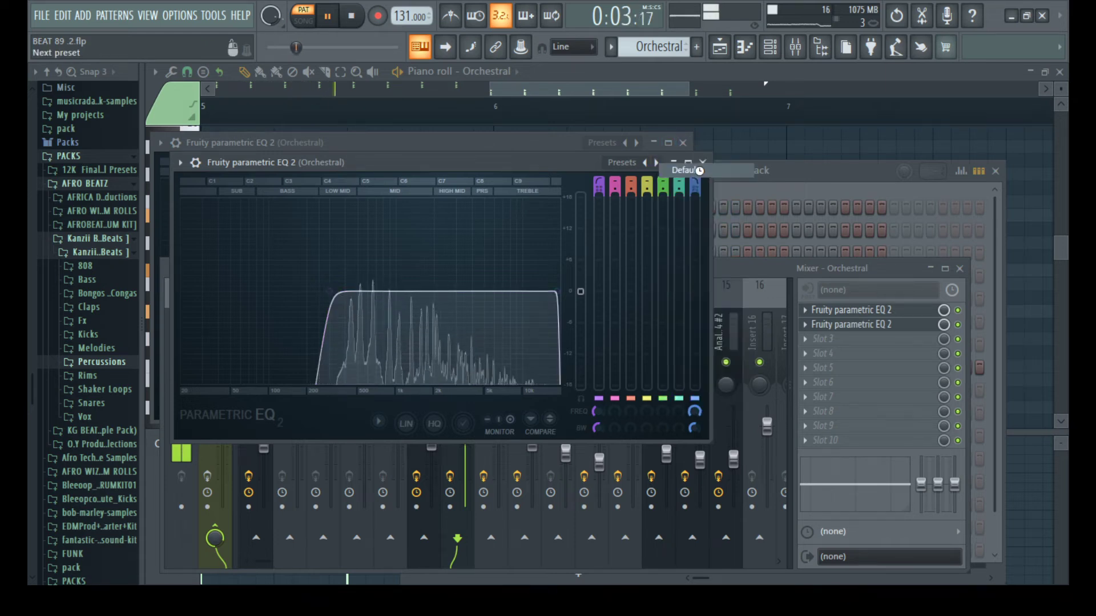
pyautogui.click(658, 163)
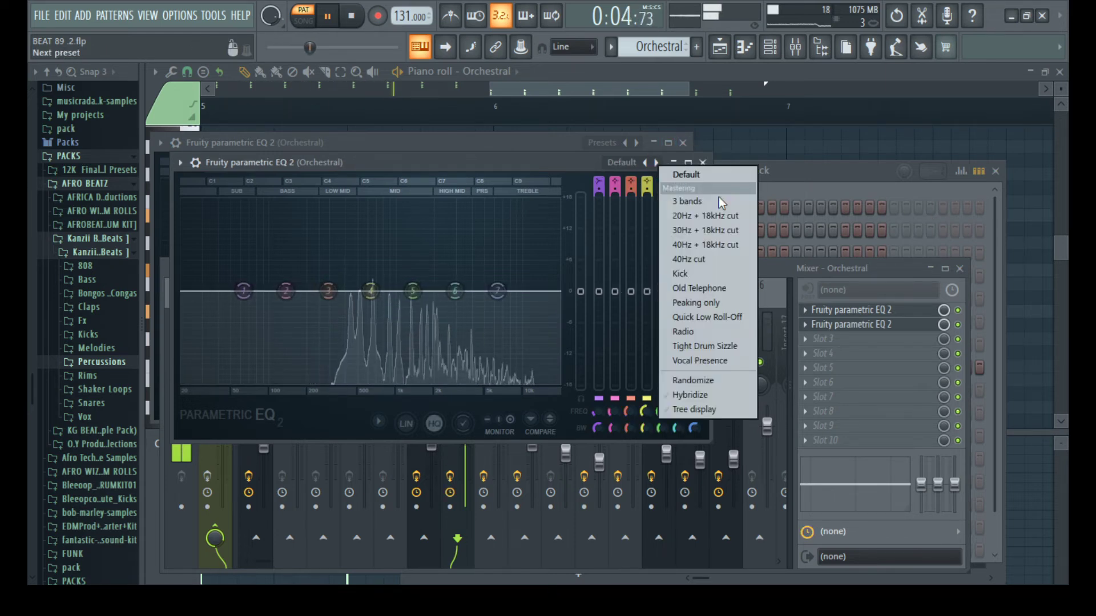
pyautogui.click(728, 242)
pyautogui.moveTo(205, 295); pyautogui.dragTo(311, 291)
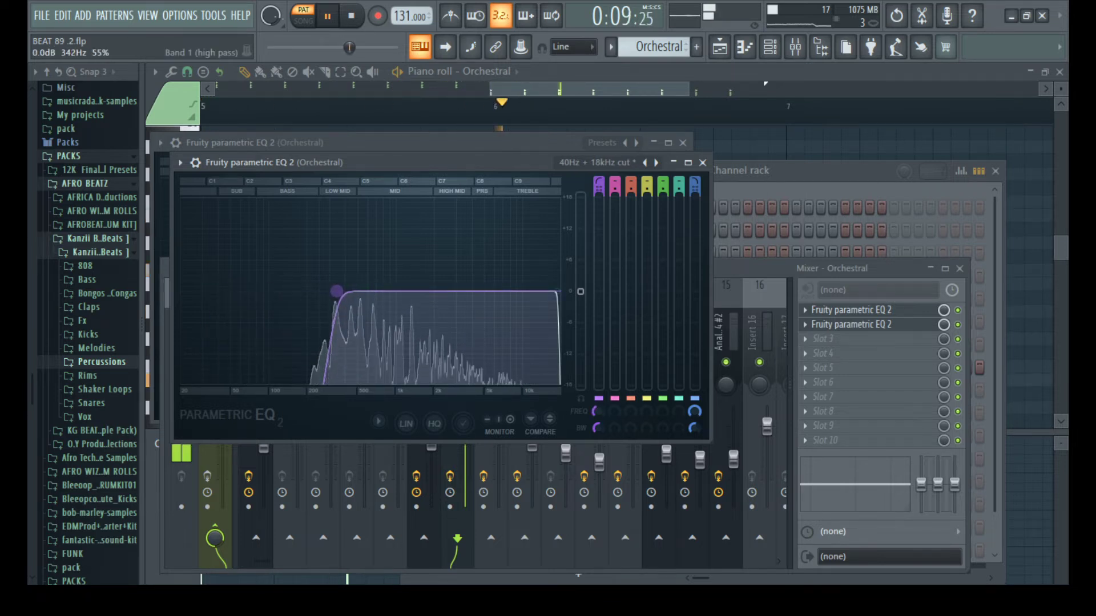
pyautogui.moveTo(558, 292); pyautogui.dragTo(552, 291)
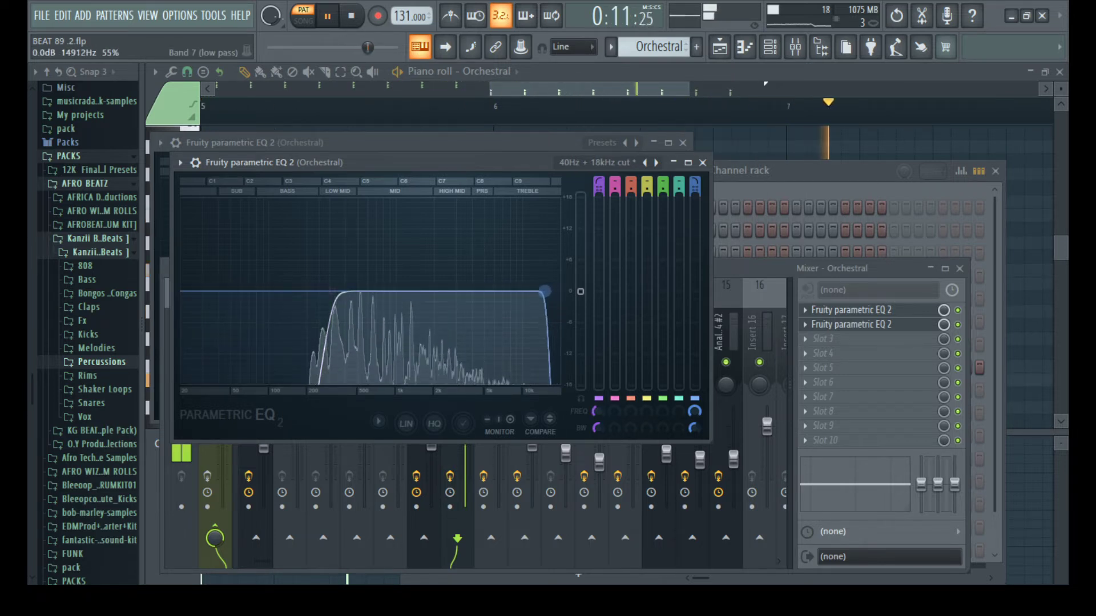
pyautogui.click(740, 272)
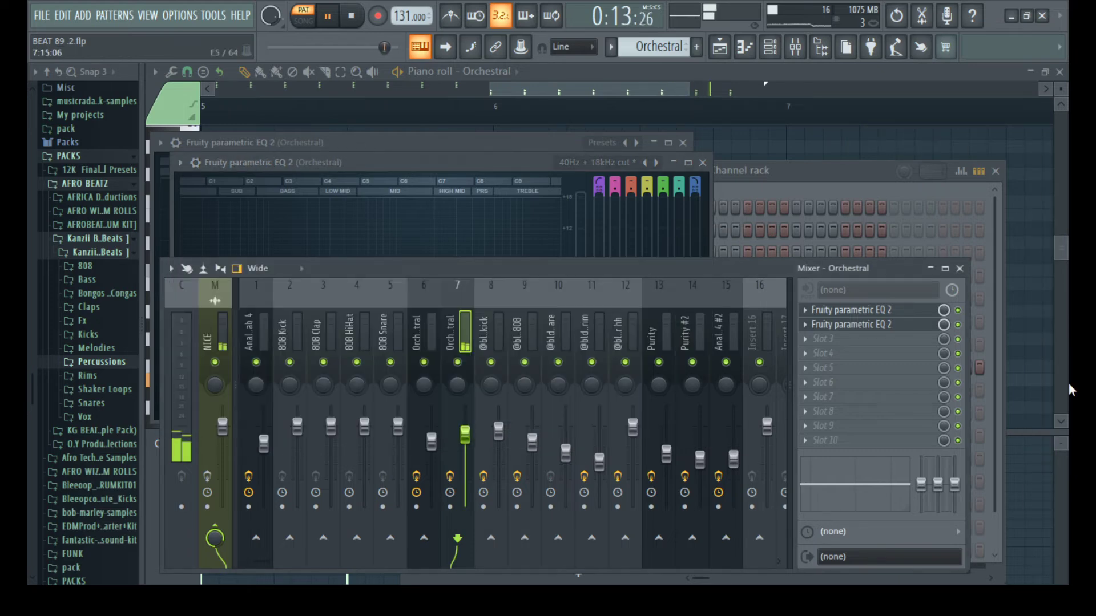
# Unmute the luger 5 snare playlist track, play the song from bar 9 and look at the jugg bregid 808 pattern's notes.
pyautogui.click(727, 57)
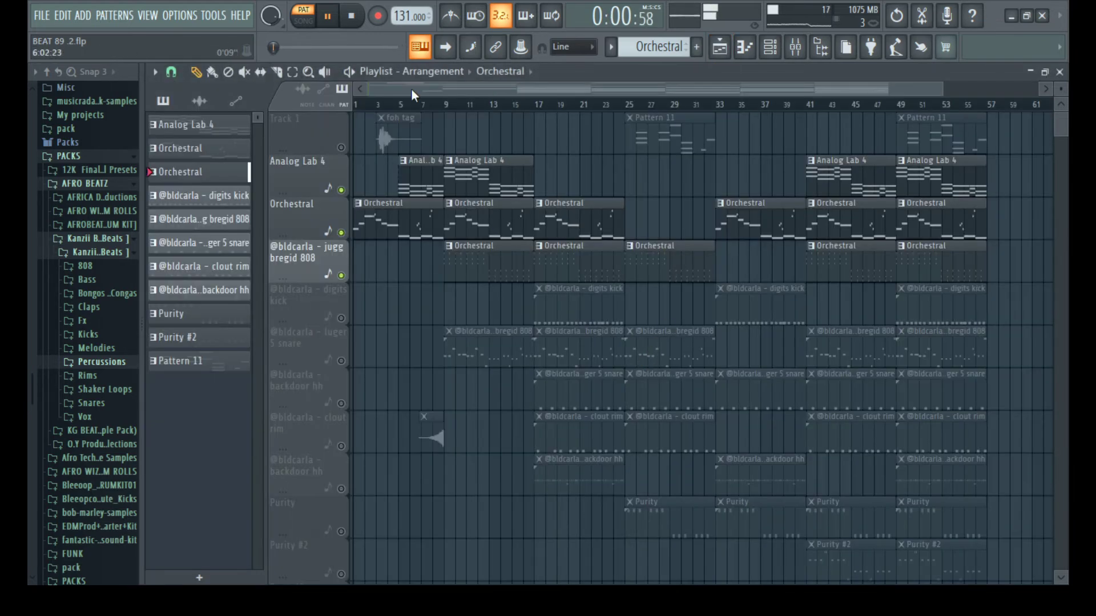
pyautogui.click(442, 108)
pyautogui.click(345, 363)
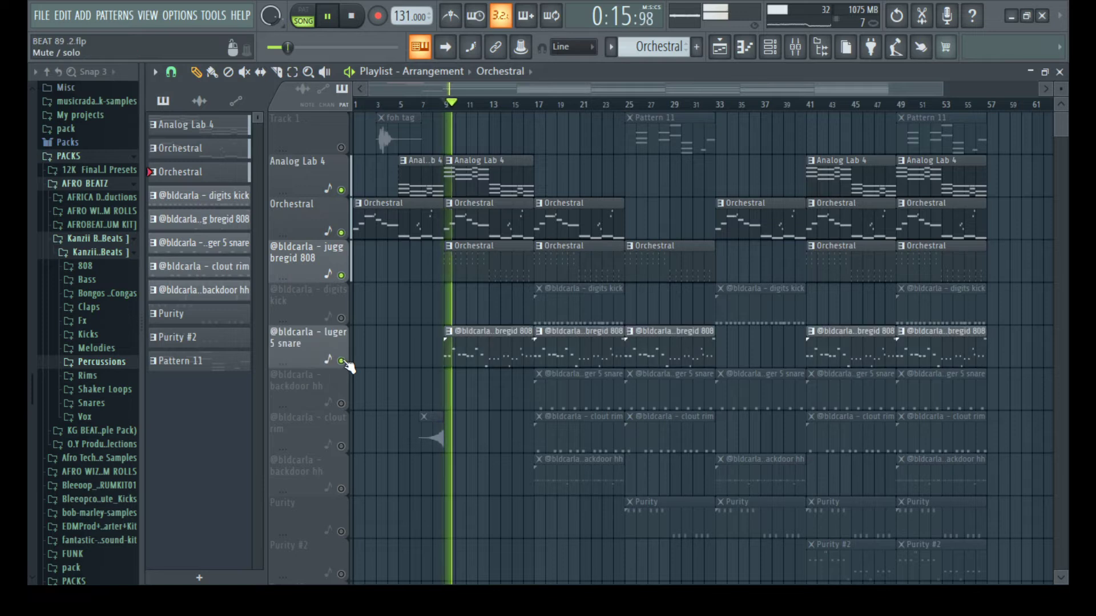
pyautogui.doubleClick(484, 343)
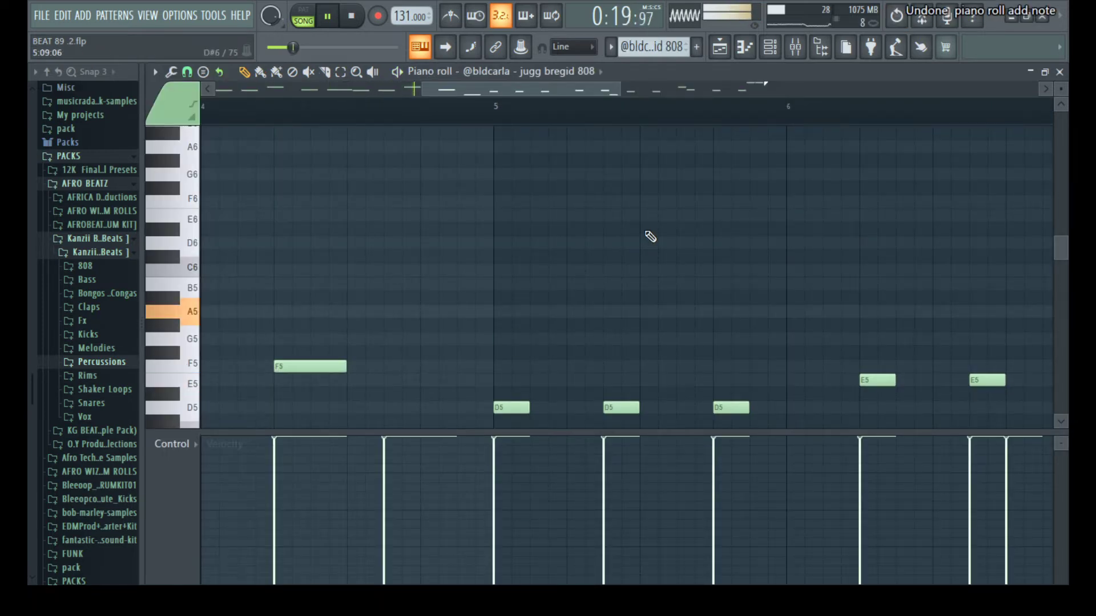
pyautogui.click(770, 46)
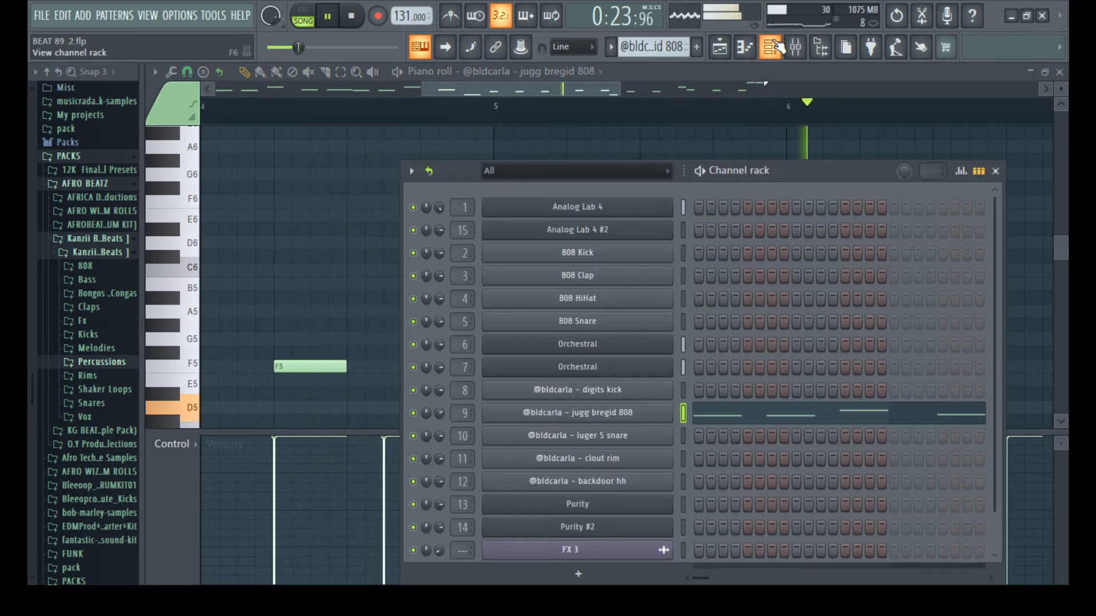
pyautogui.click(718, 50)
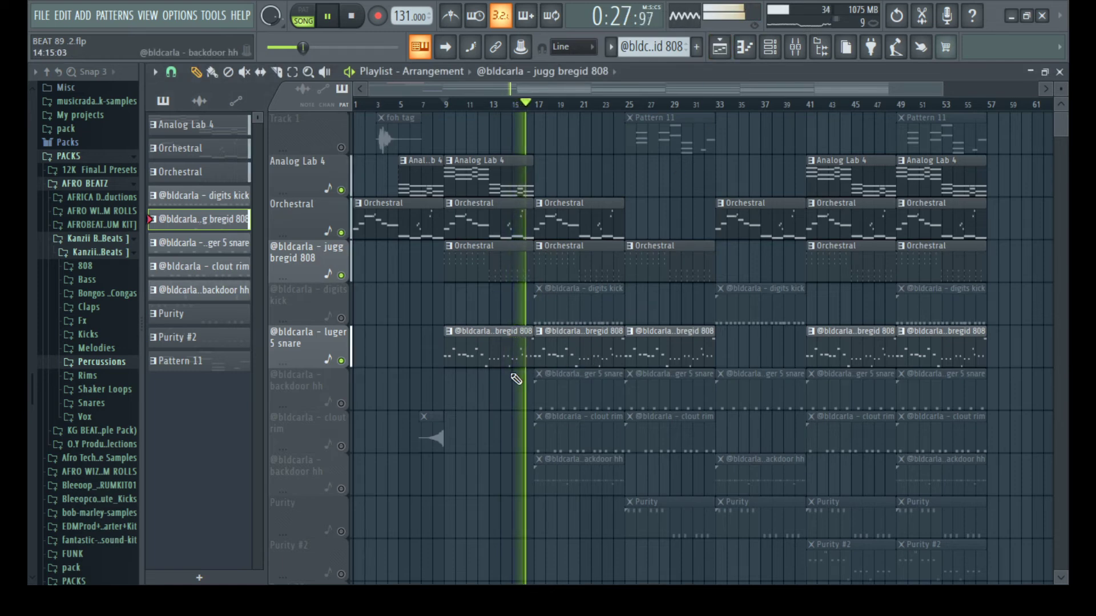
# Examine the parametric EQ curve and its available presets on the jugg bregid 808 mixer track during song playback.
pyautogui.press('F9')
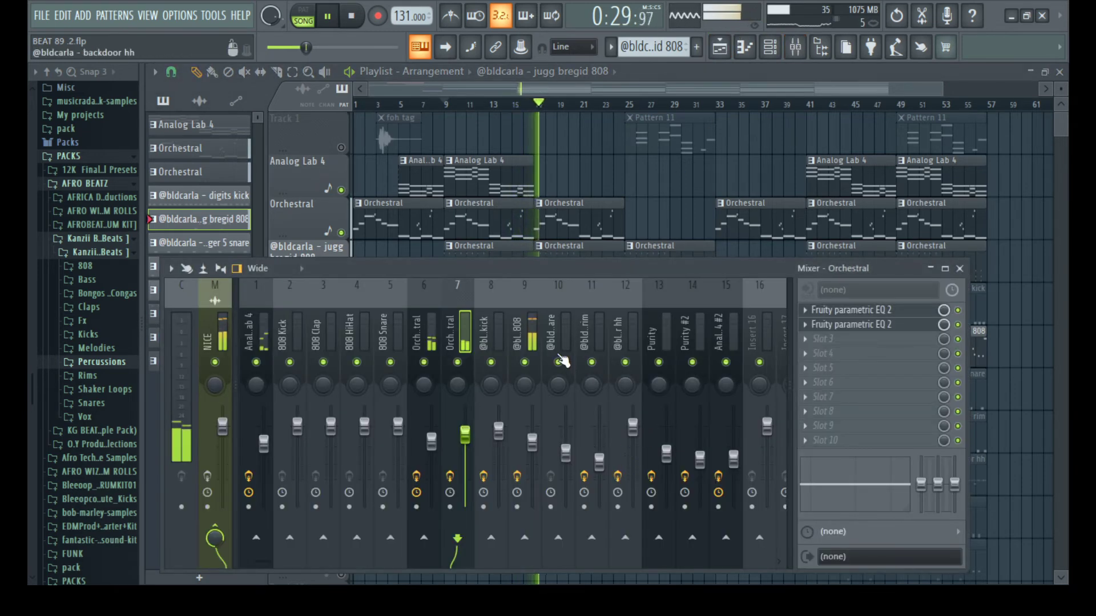
pyautogui.click(533, 328)
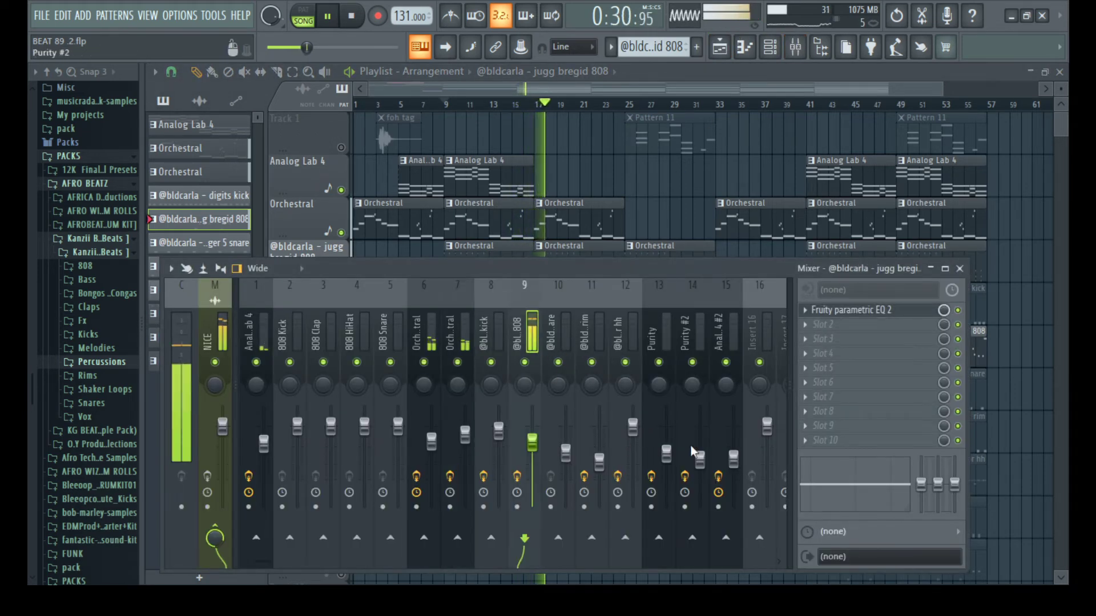
pyautogui.click(855, 311)
pyautogui.press('space')
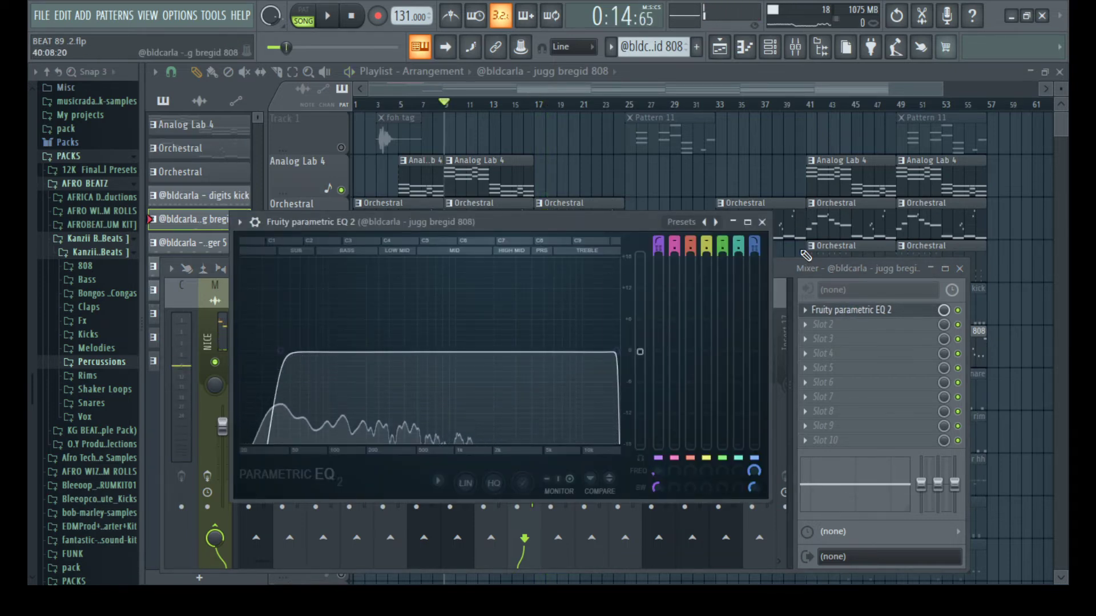
pyautogui.click(783, 266)
pyautogui.press('space')
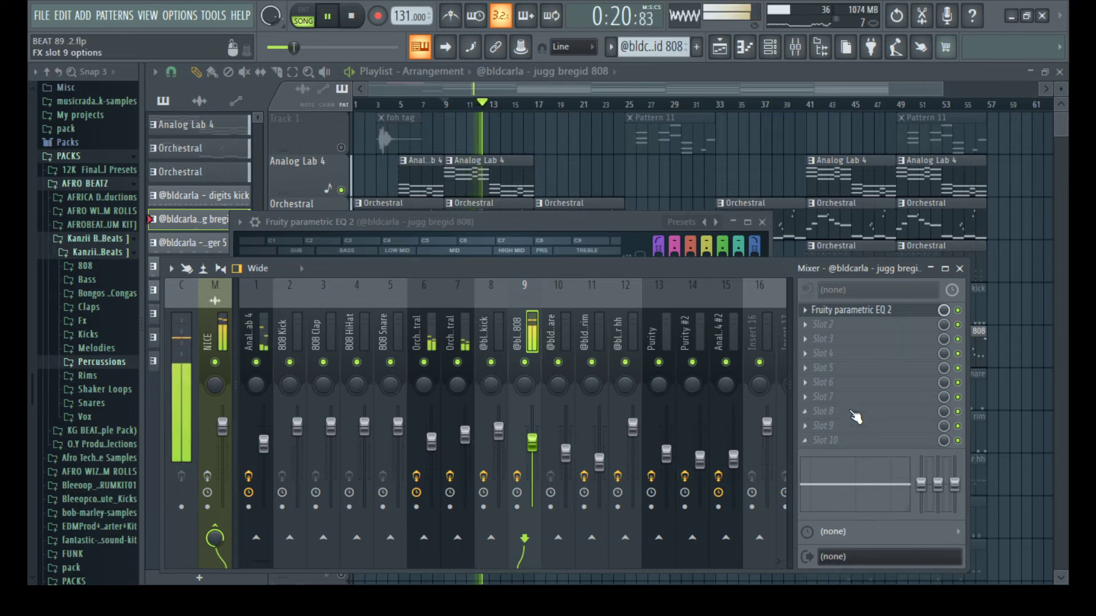
pyautogui.click(859, 314)
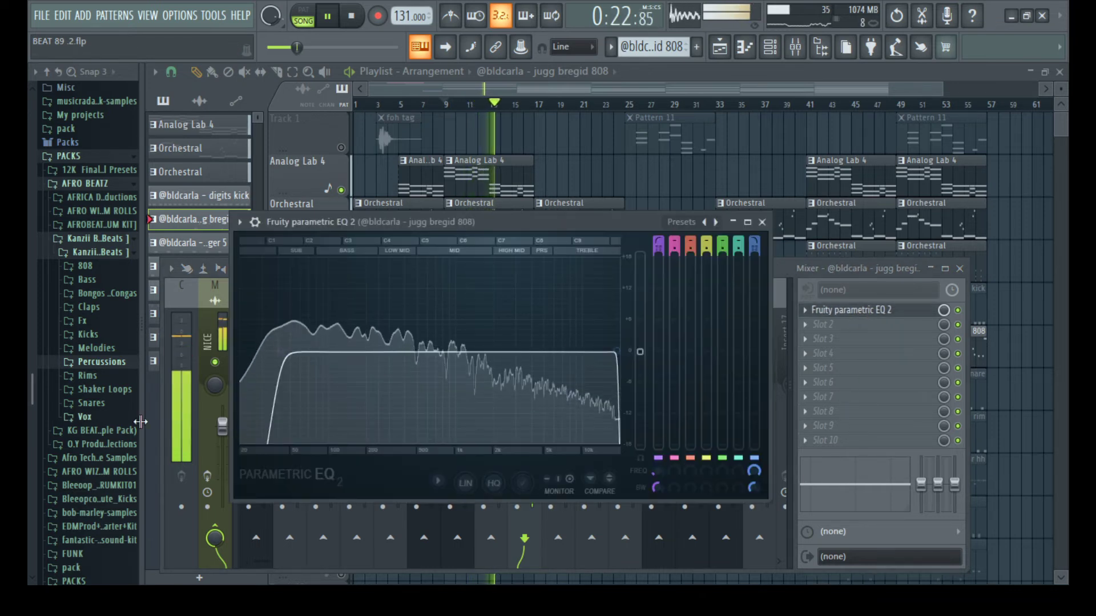
pyautogui.rightClick(715, 222)
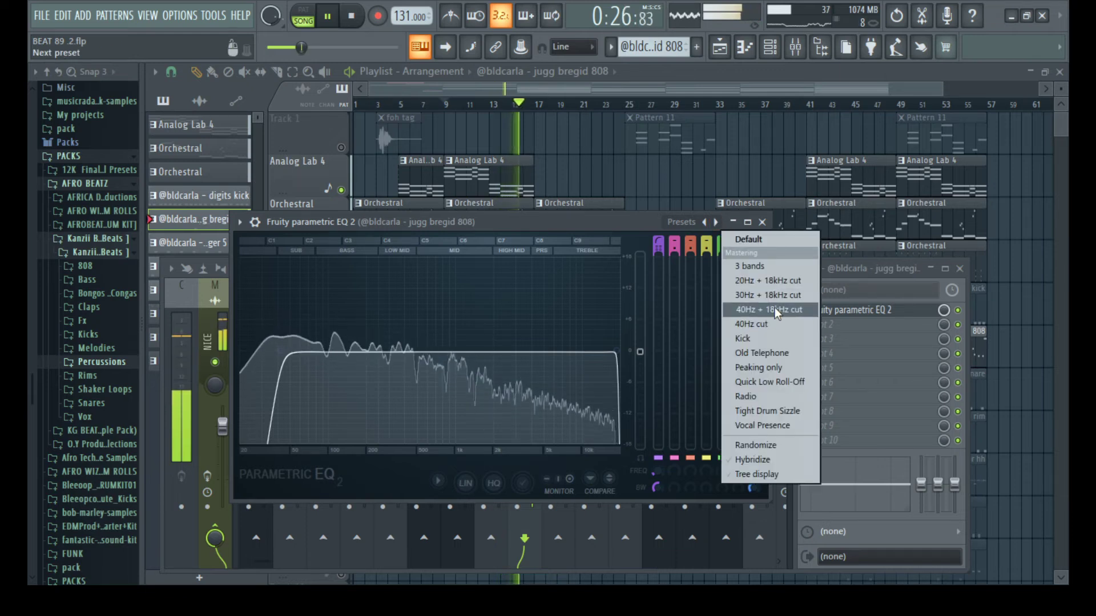
pyautogui.click(848, 264)
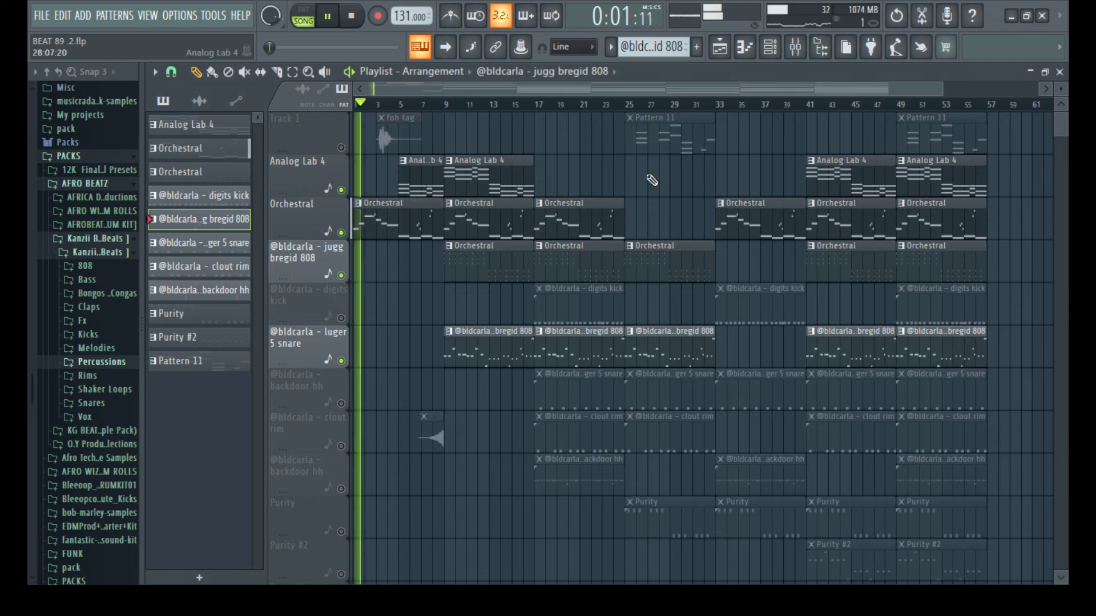
# Unmute all playlist tracks and open the digits kick pattern in the piano roll.
pyautogui.rightClick(342, 318)
pyautogui.rightClick(341, 318)
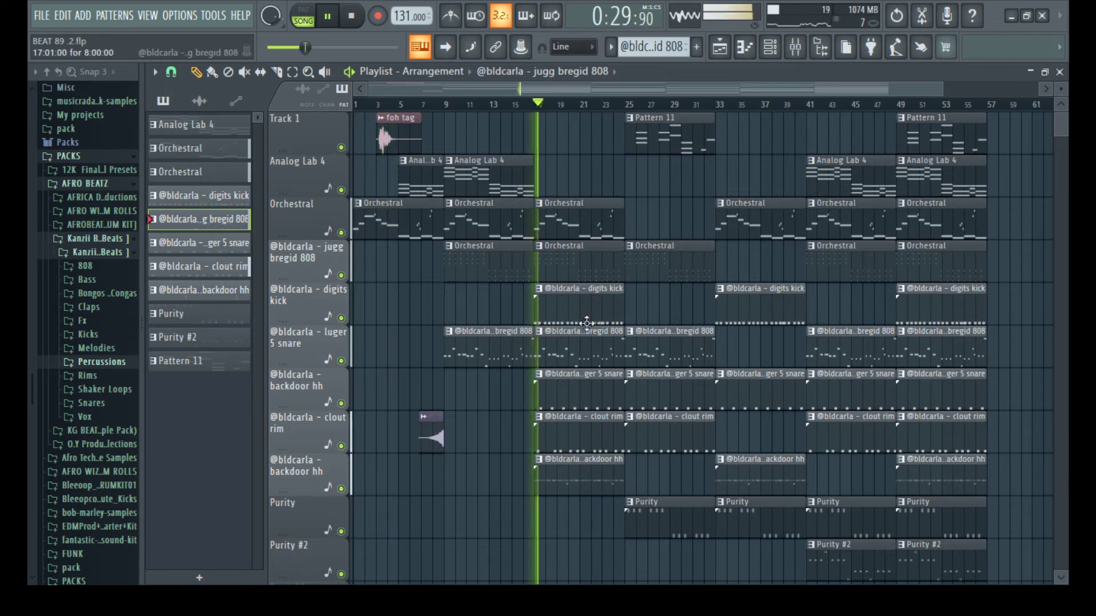
pyautogui.click(576, 289)
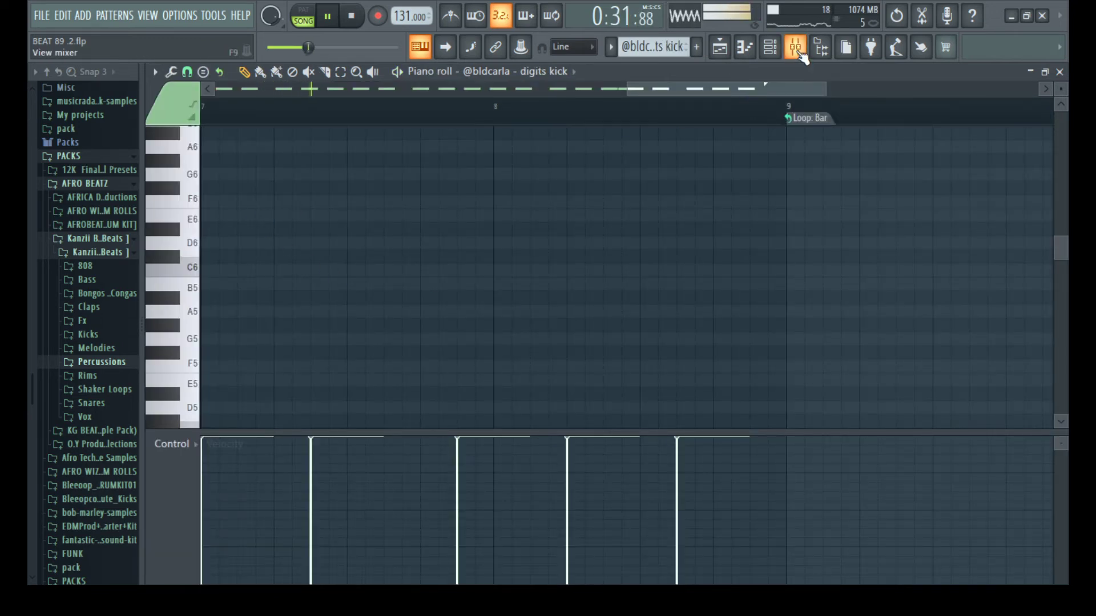
# Examine the parametric EQ curve on the digits kick mixer track during song playback and again in pattern mode.
pyautogui.click(796, 48)
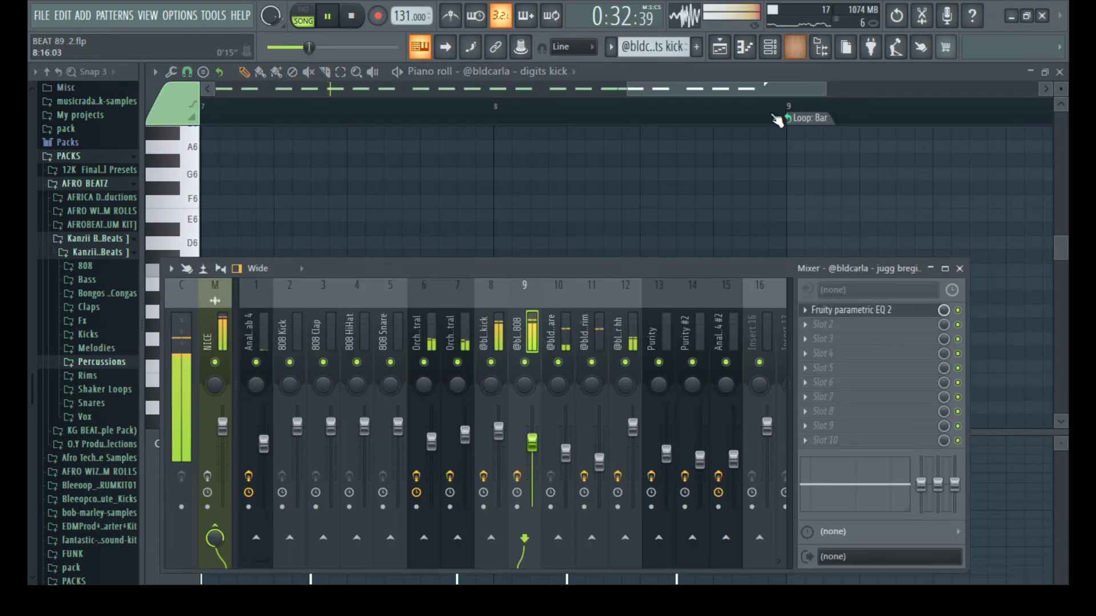
pyautogui.click(505, 348)
pyautogui.click(837, 319)
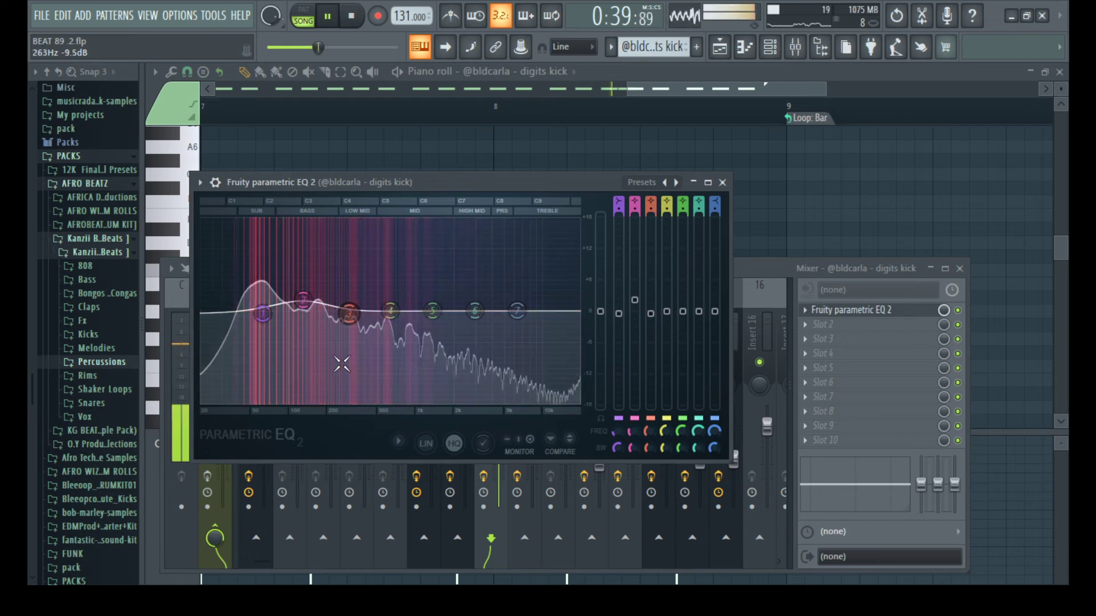
pyautogui.click(722, 183)
pyautogui.click(311, 17)
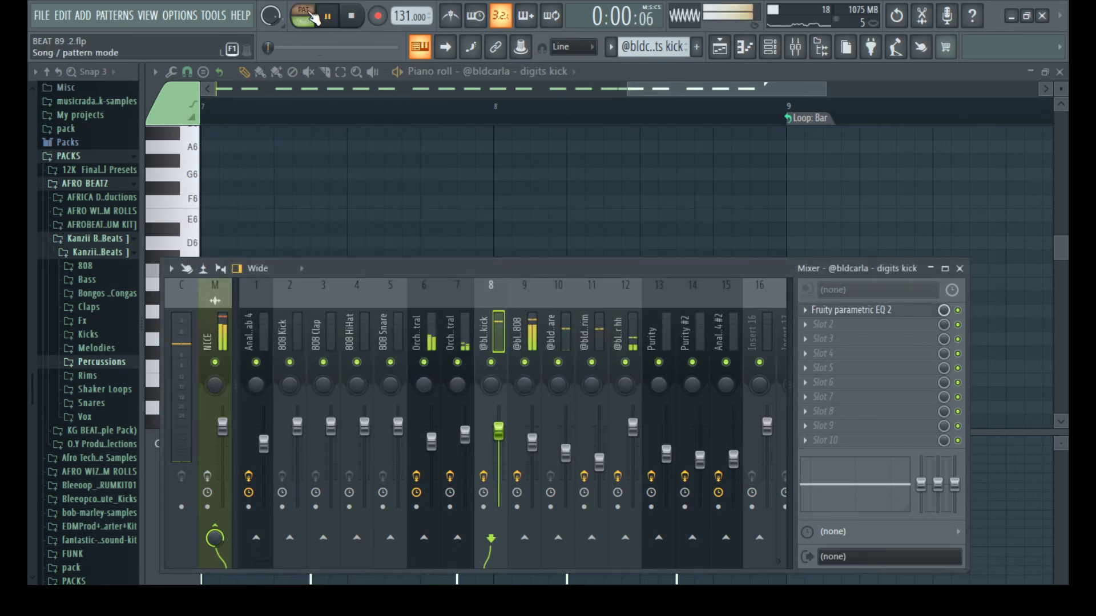
pyautogui.click(899, 314)
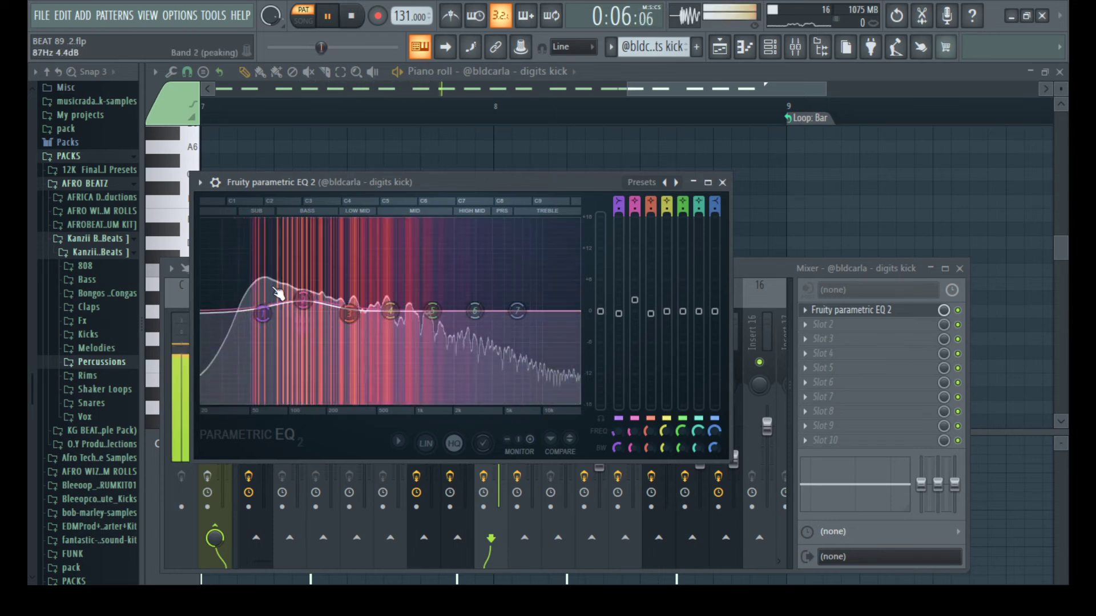
pyautogui.click(722, 183)
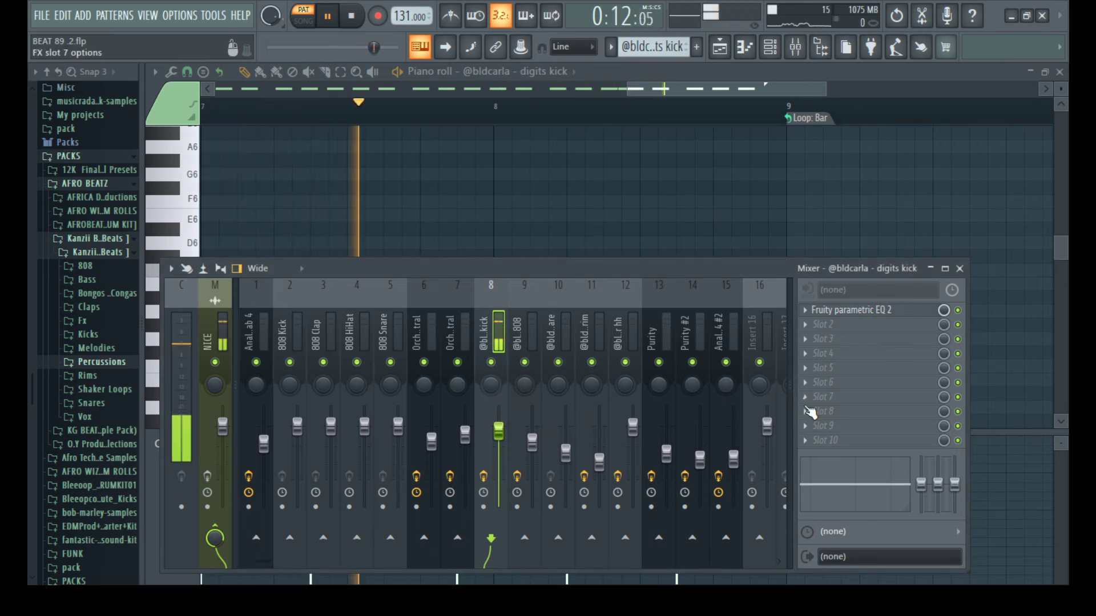
# Solo the playlist track holding the luger 5 snare clips and play the song from bar 17.
pyautogui.click(722, 50)
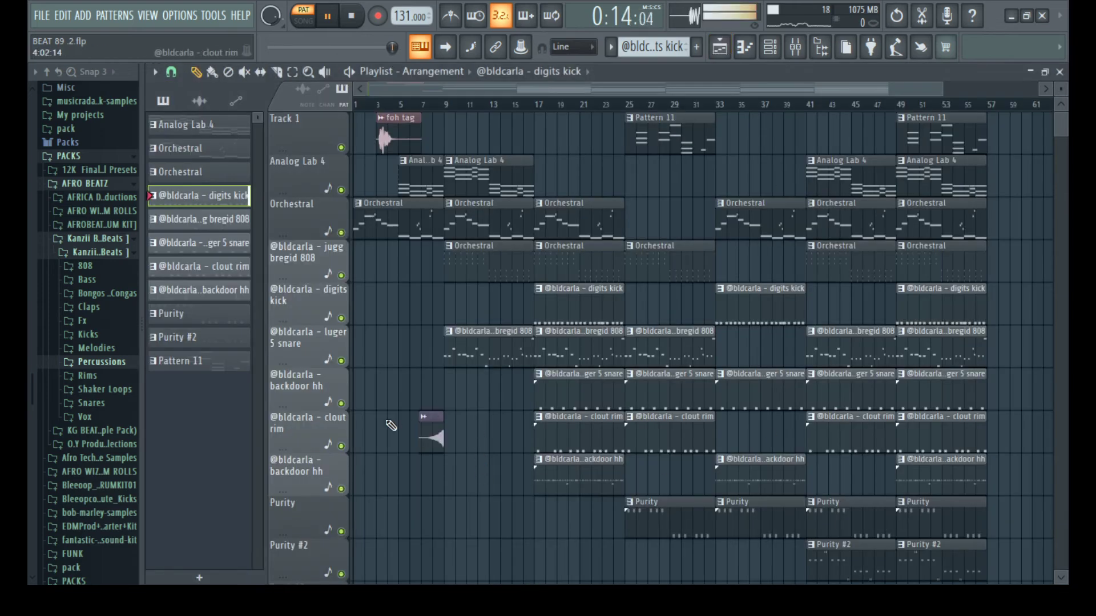
pyautogui.keyDown('ctrl'); pyautogui.click(342, 404); pyautogui.keyUp('ctrl')
pyautogui.press('l')
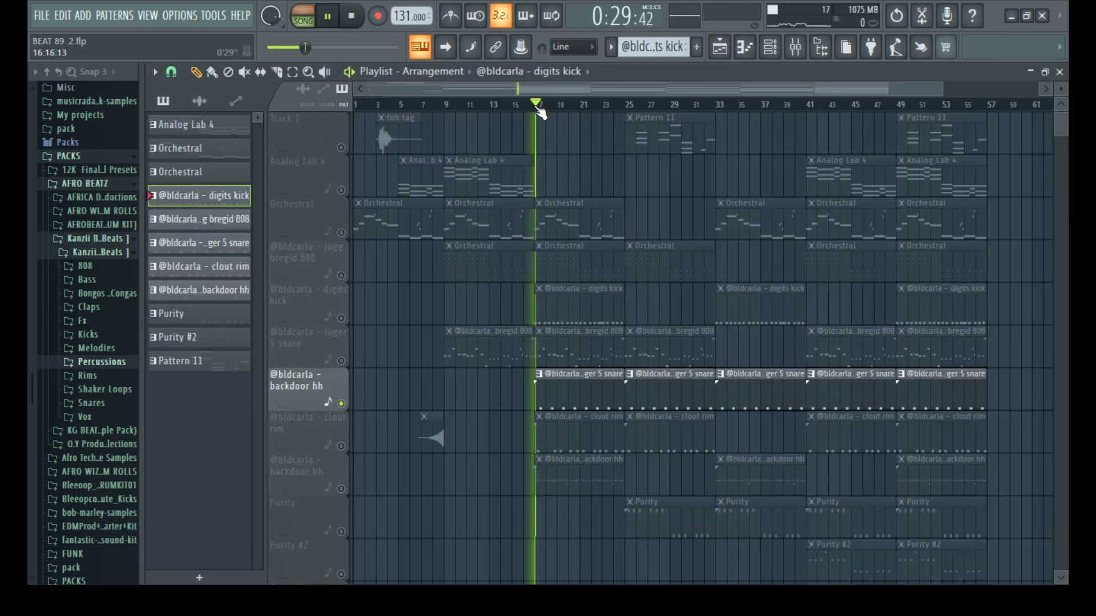
# Open the luger 5 snare pattern in the piano roll and inspect its mixer track's effect slots.
pyautogui.doubleClick(581, 418)
pyautogui.click(718, 50)
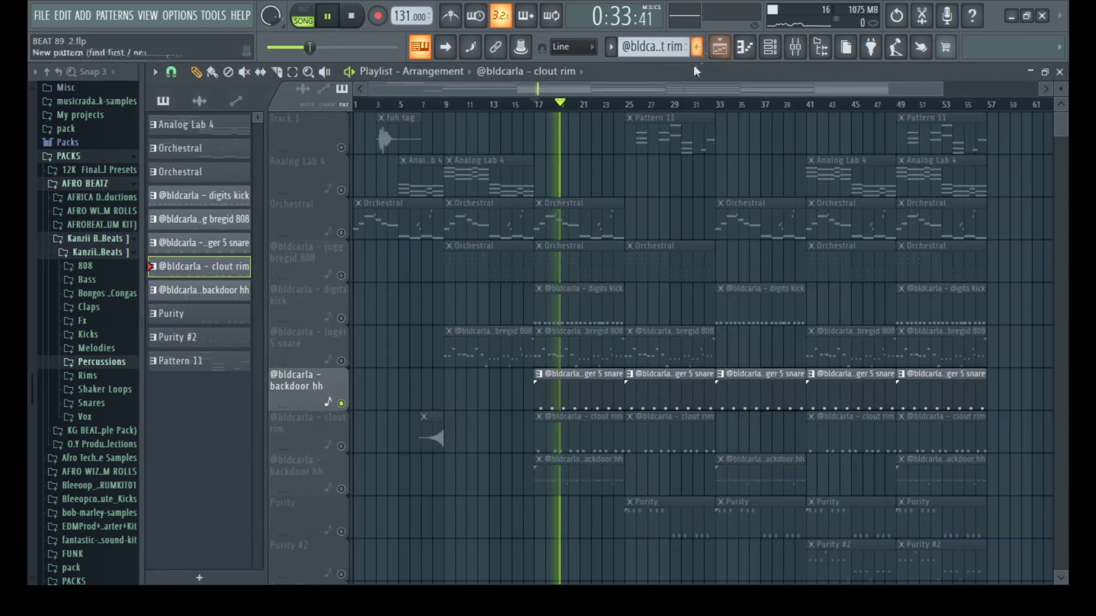
pyautogui.doubleClick(577, 384)
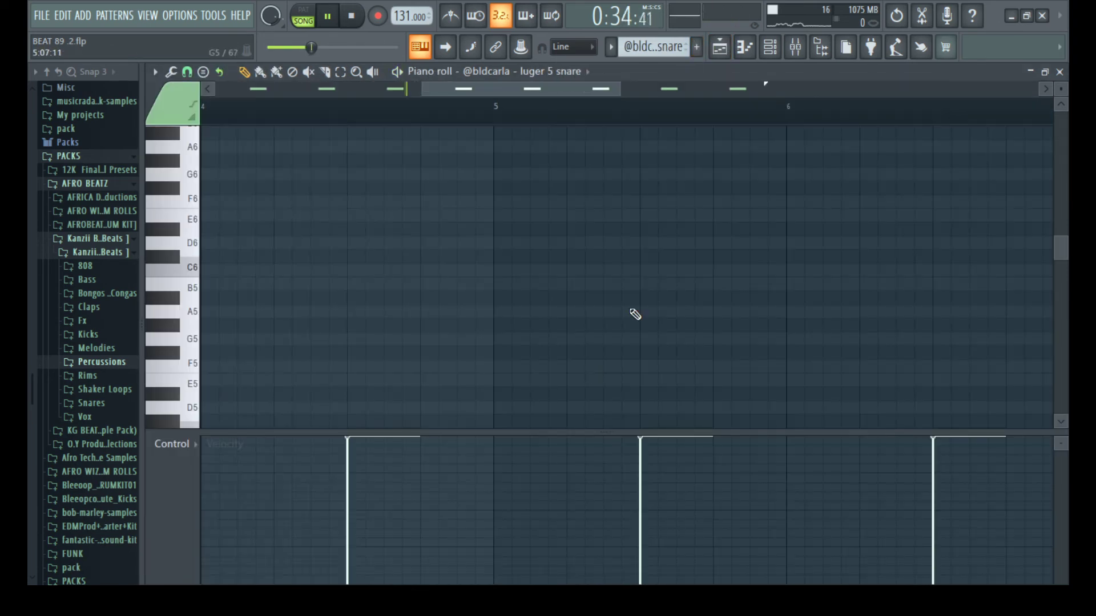
pyautogui.click(799, 46)
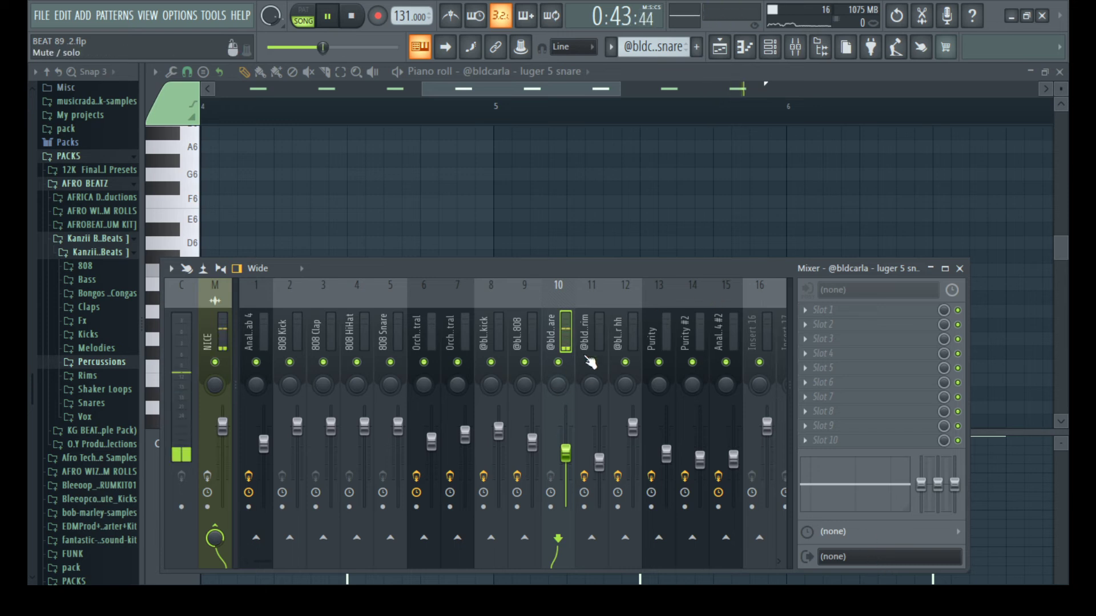
# Unmute the clout rim playlist track, open its pattern and bring up the parametric EQ on its mixer track.
pyautogui.click(730, 53)
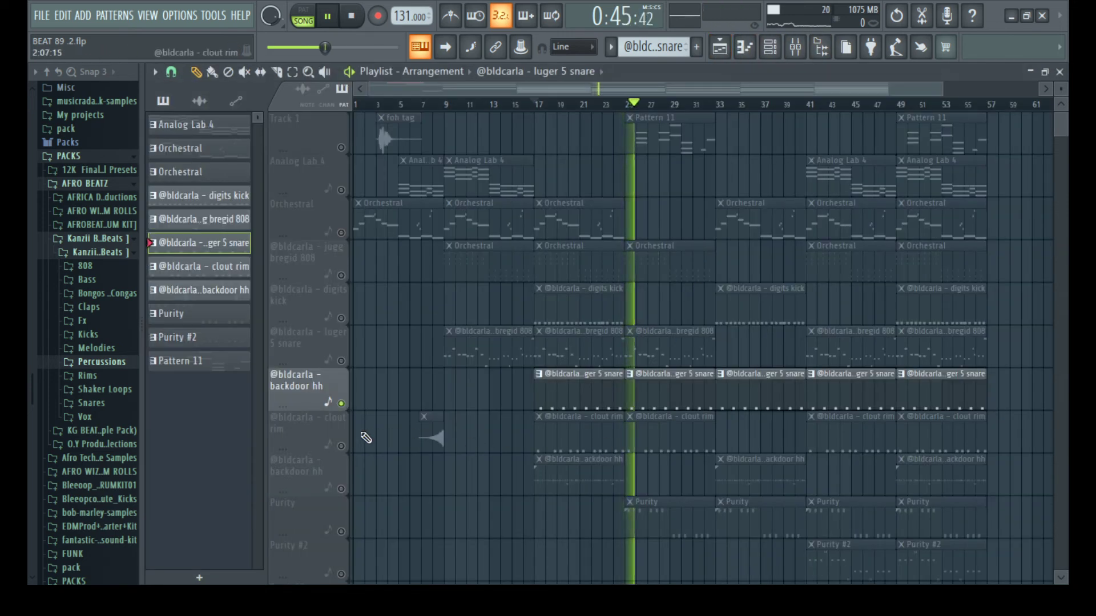
pyautogui.doubleClick(704, 435)
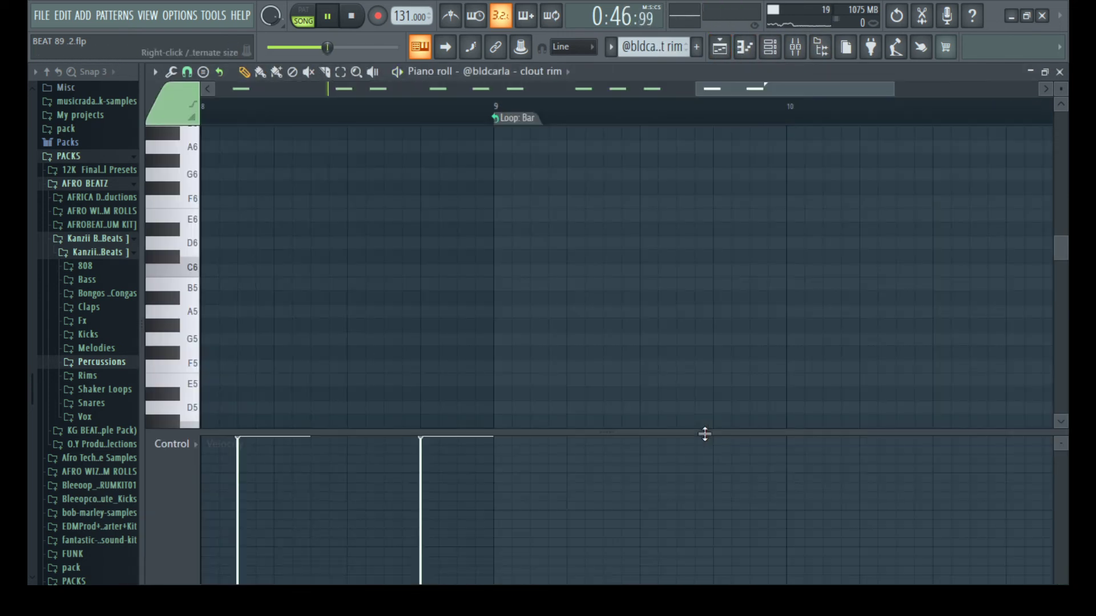
pyautogui.click(799, 57)
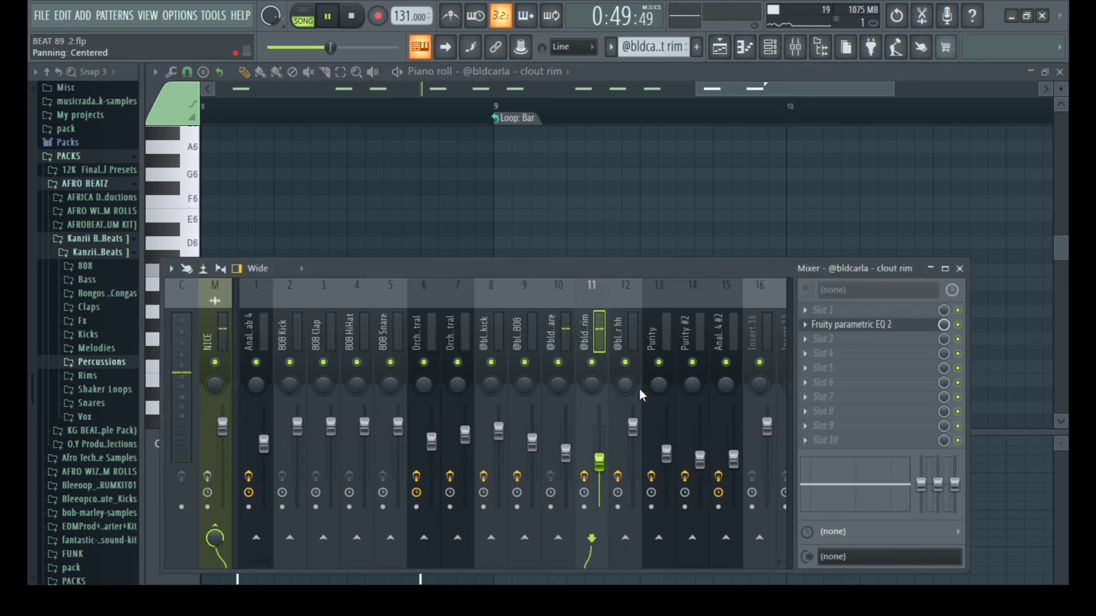
pyautogui.click(863, 327)
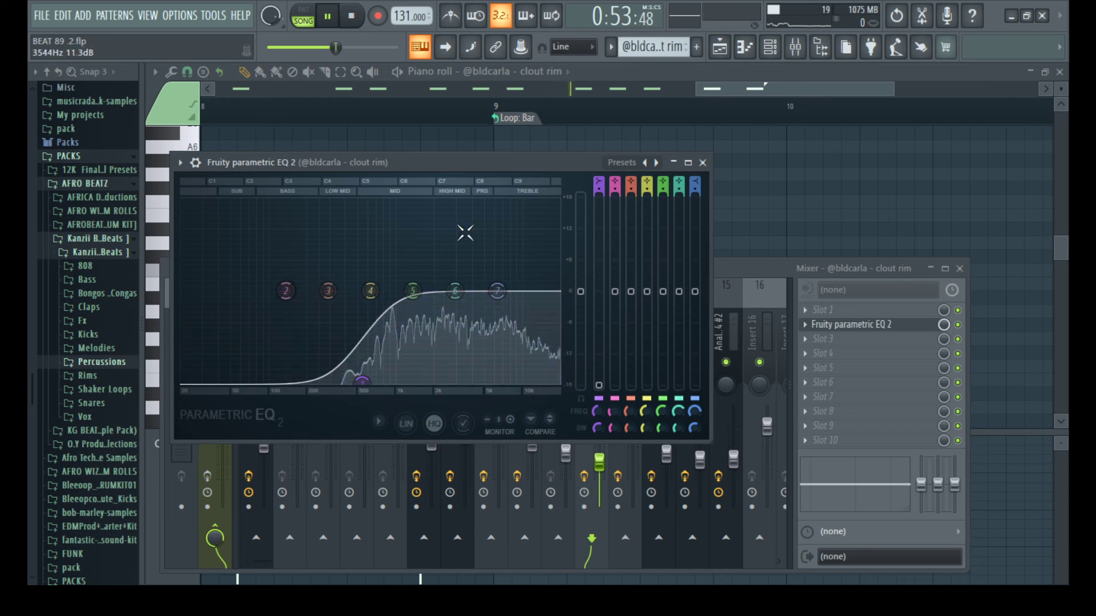
# Reset the clout rim's parametric EQ to the Default preset and cut its lows by pulling band 1 fully down in the low mid range.
pyautogui.rightClick(657, 163)
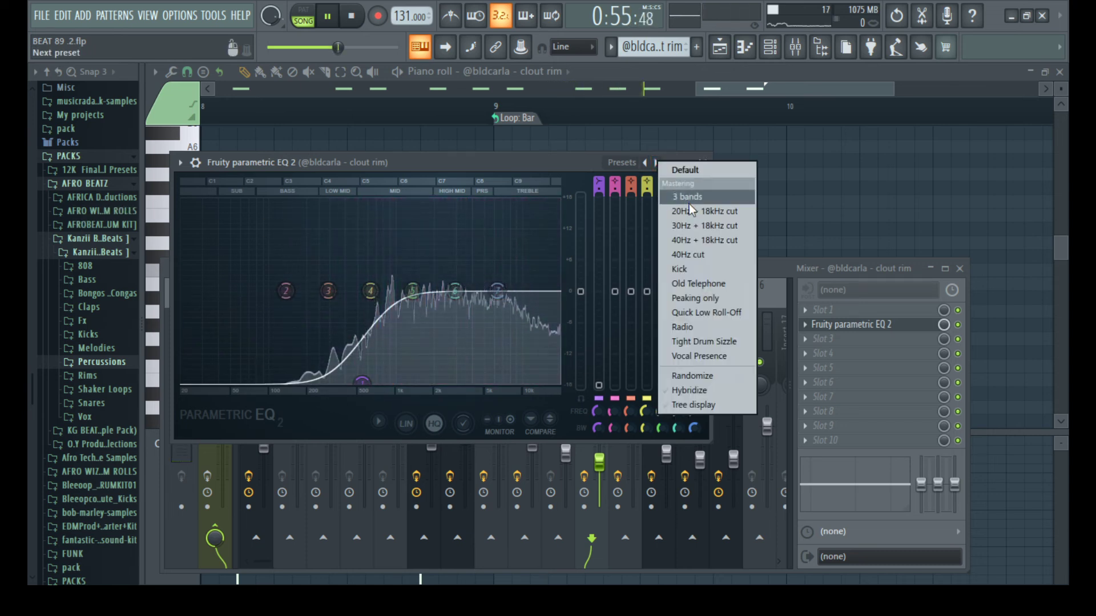
pyautogui.click(684, 170)
pyautogui.moveTo(243, 291); pyautogui.dragTo(335, 383)
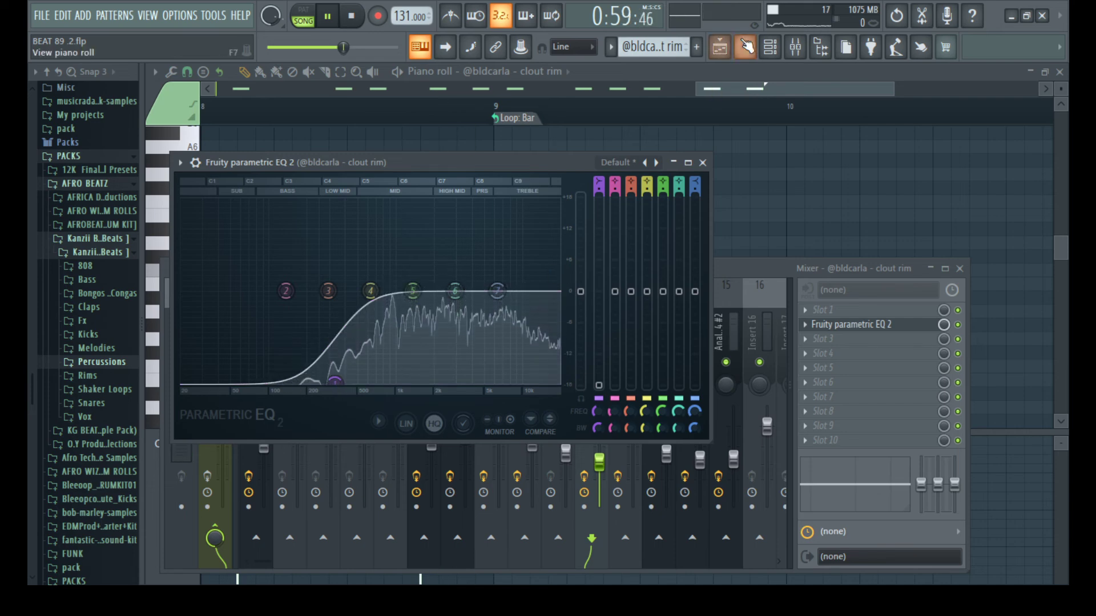
# Unmute the playlist track holding the backdoor hh clips and open the backdoor hh pattern in the piano roll.
pyautogui.press('F5')
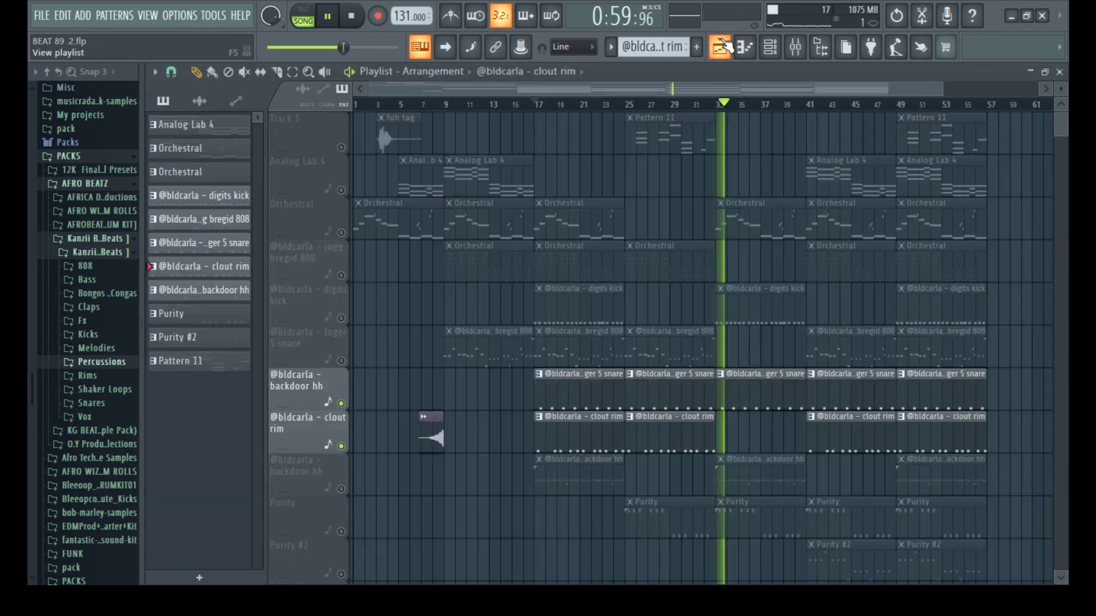
pyautogui.click(341, 489)
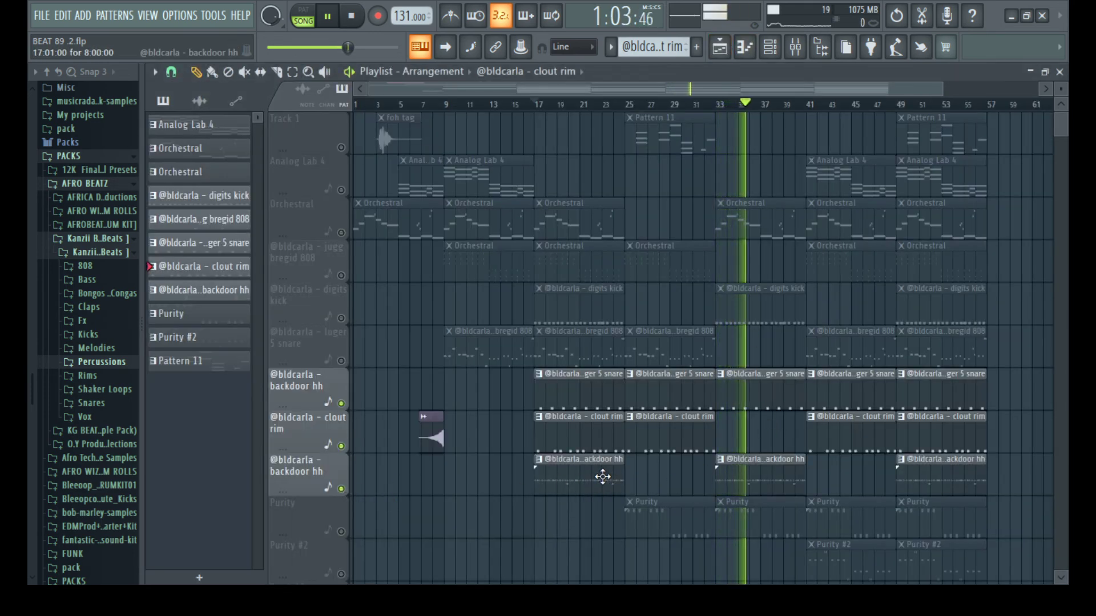
pyautogui.doubleClick(600, 476)
# Show the channel rack and look at the backdoor hh channel's options, choosing its piano roll view.
pyautogui.click(775, 53)
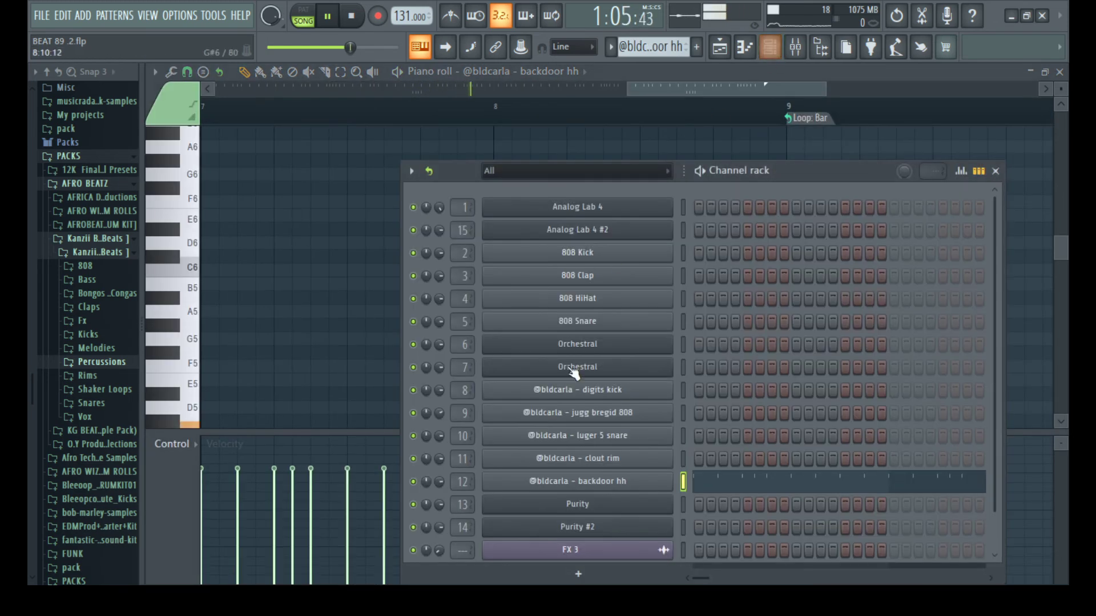
pyautogui.rightClick(621, 489)
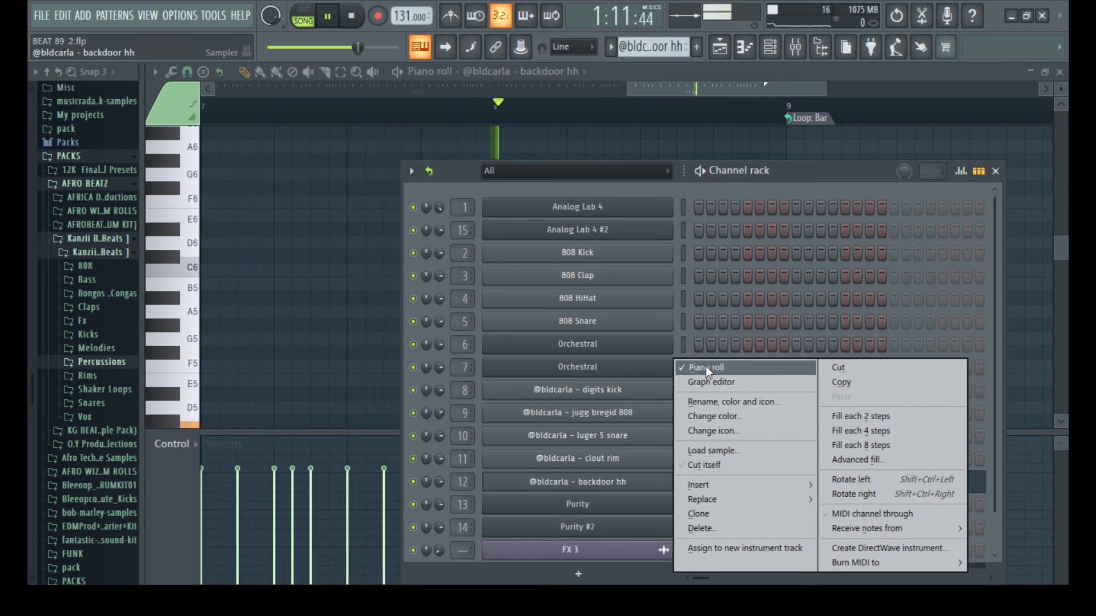
pyautogui.click(638, 482)
pyautogui.rightClick(642, 479)
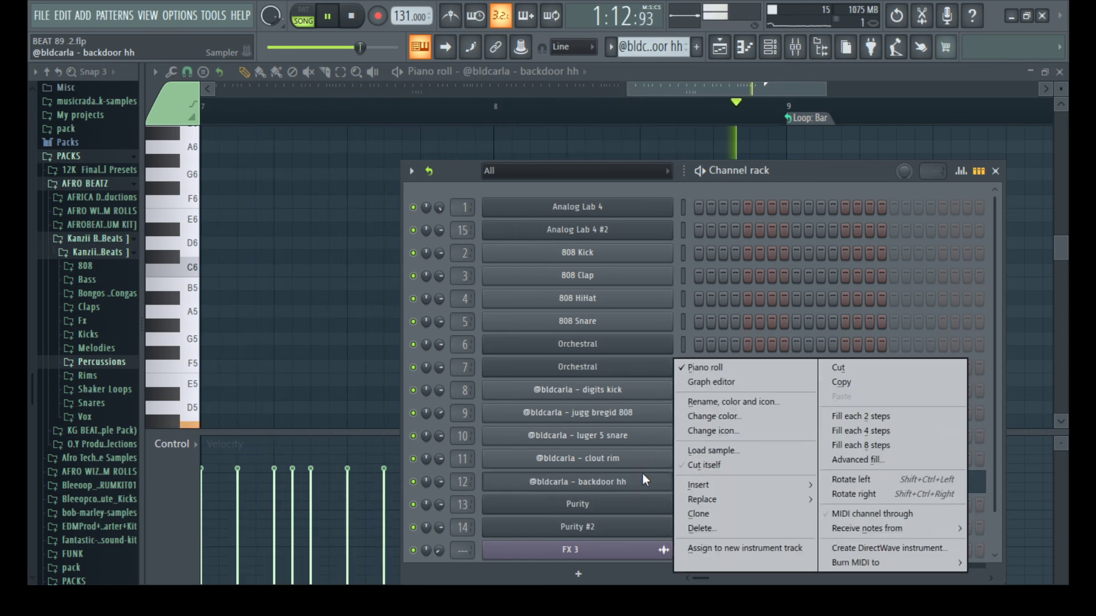
pyautogui.click(724, 369)
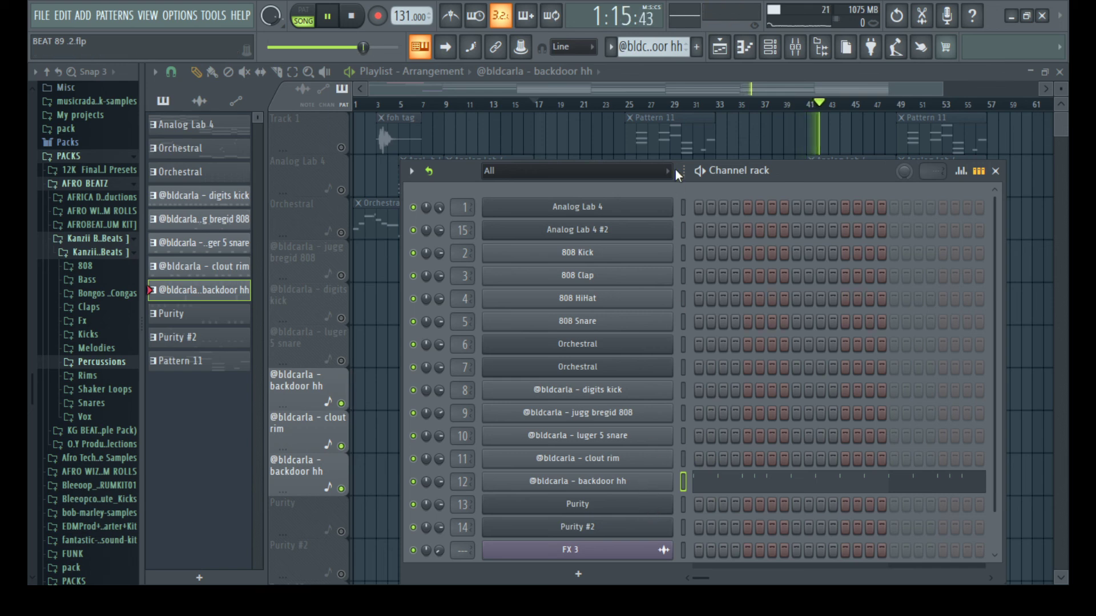
# Stop playback, inspect the effects on the backdoor hh and NICE master mixer tracks, and briefly play the song from bar 17.
pyautogui.click(354, 18)
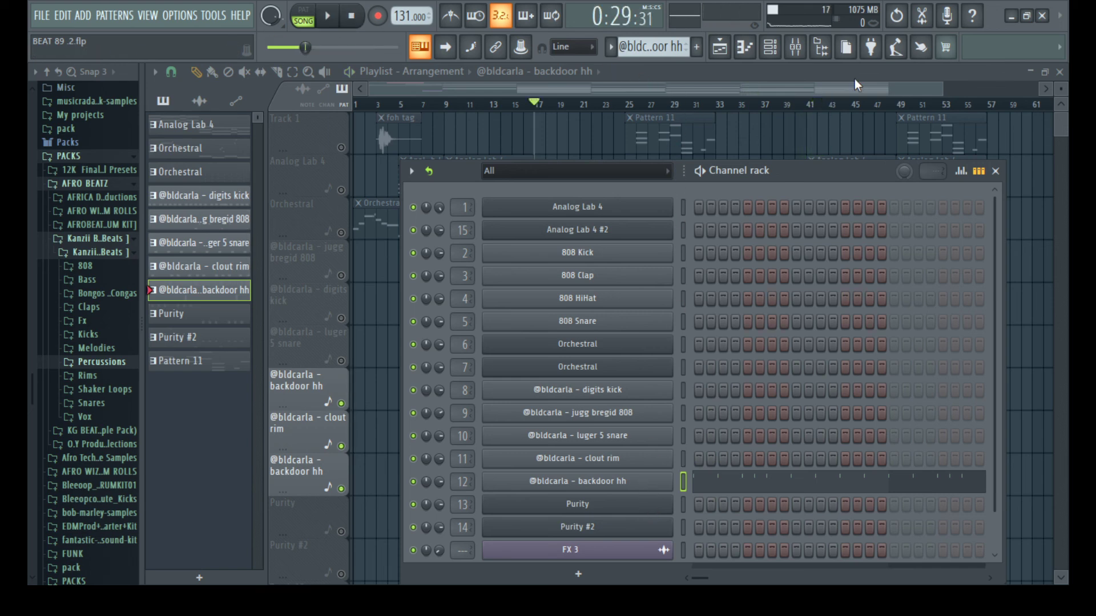
pyautogui.click(797, 50)
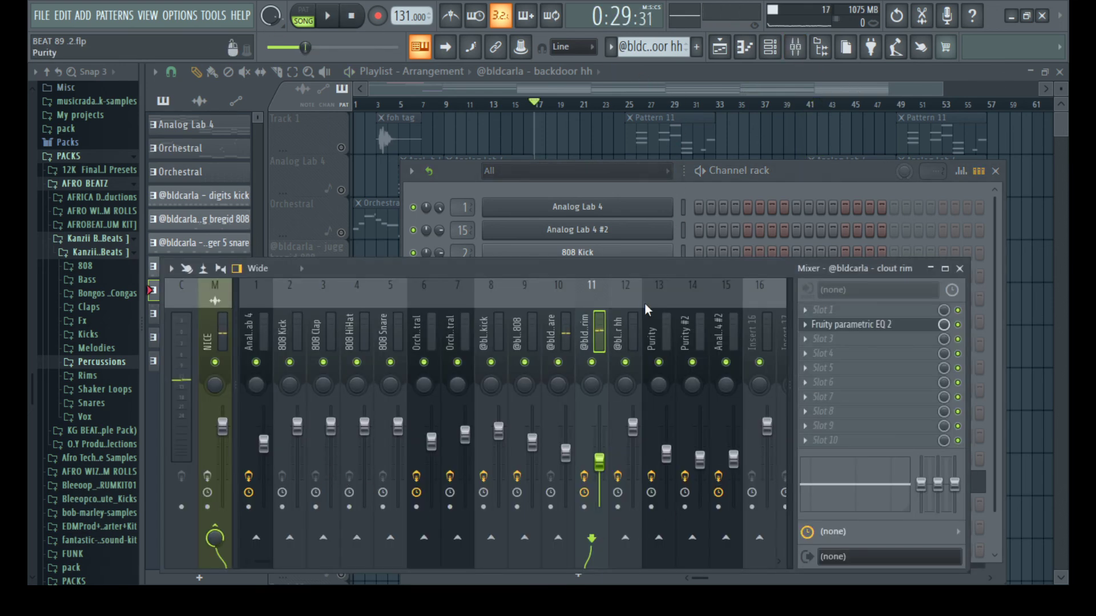
pyautogui.click(633, 334)
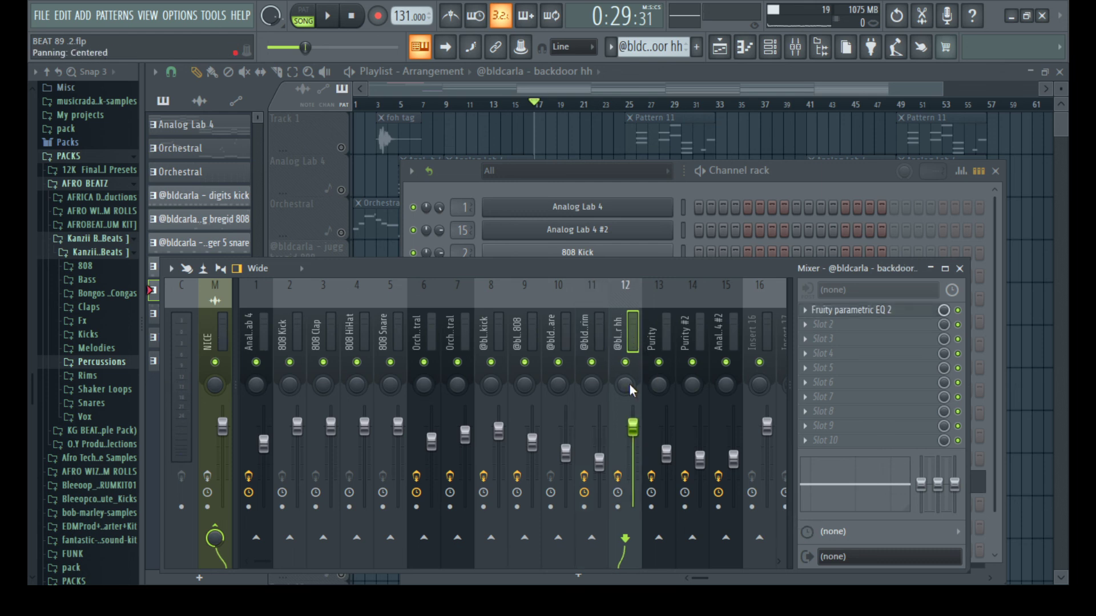
pyautogui.click(223, 326)
pyautogui.press('space')
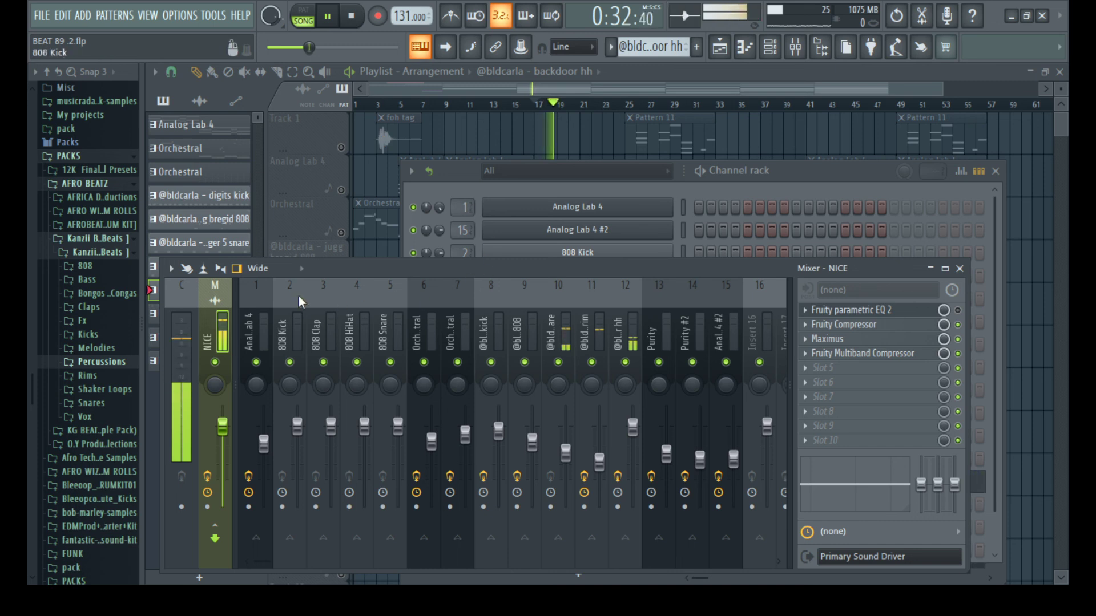
pyautogui.press('space')
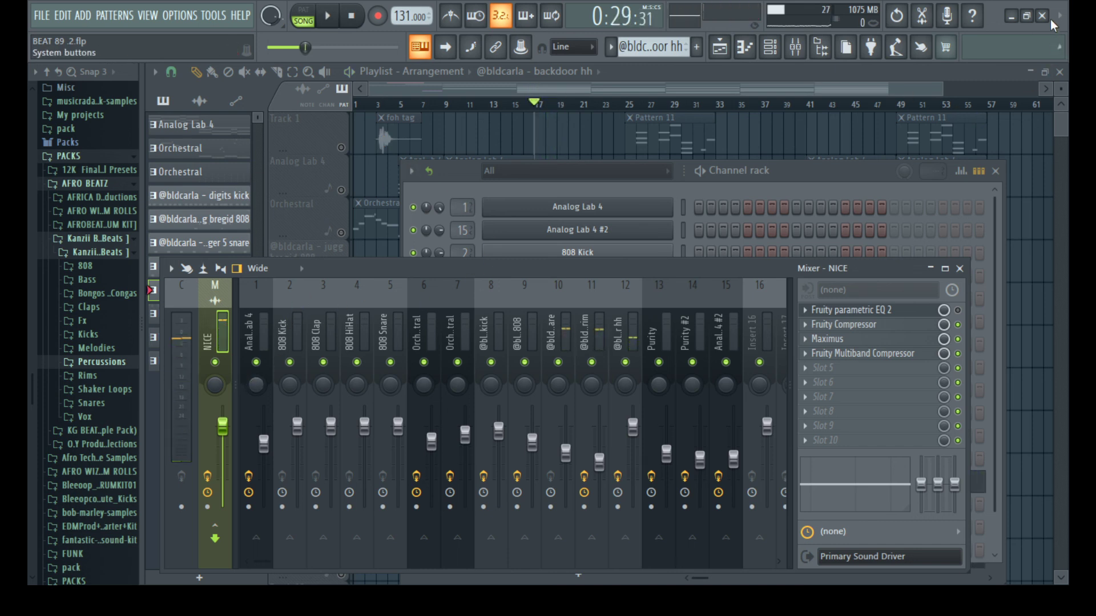
# Start a new empty project and switch to OBS Studio.
pyautogui.click(43, 16)
pyautogui.click(62, 38)
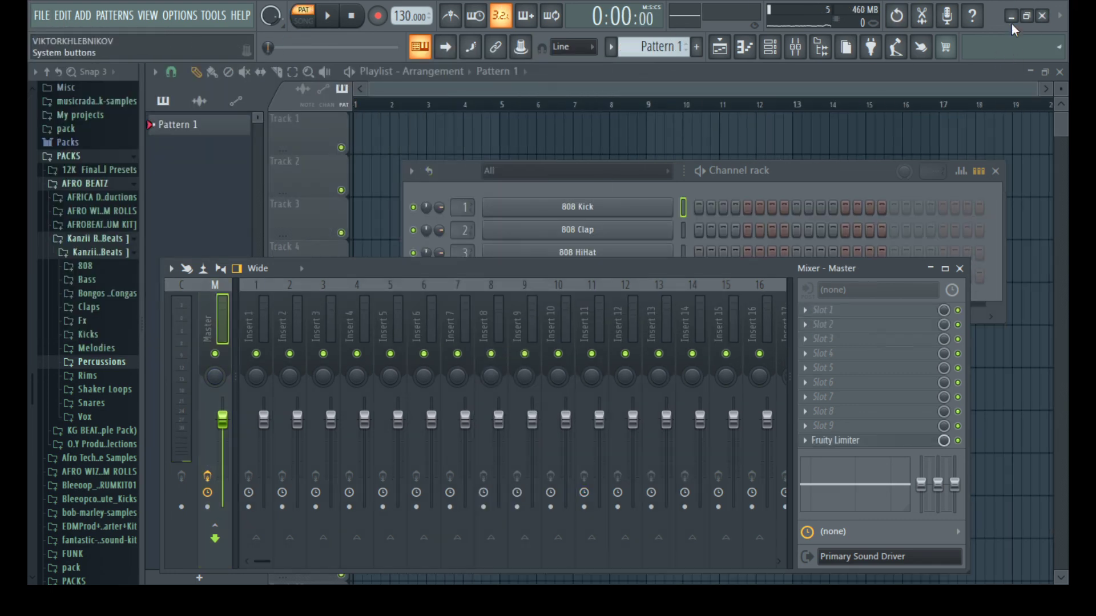
pyautogui.click(1022, 23)
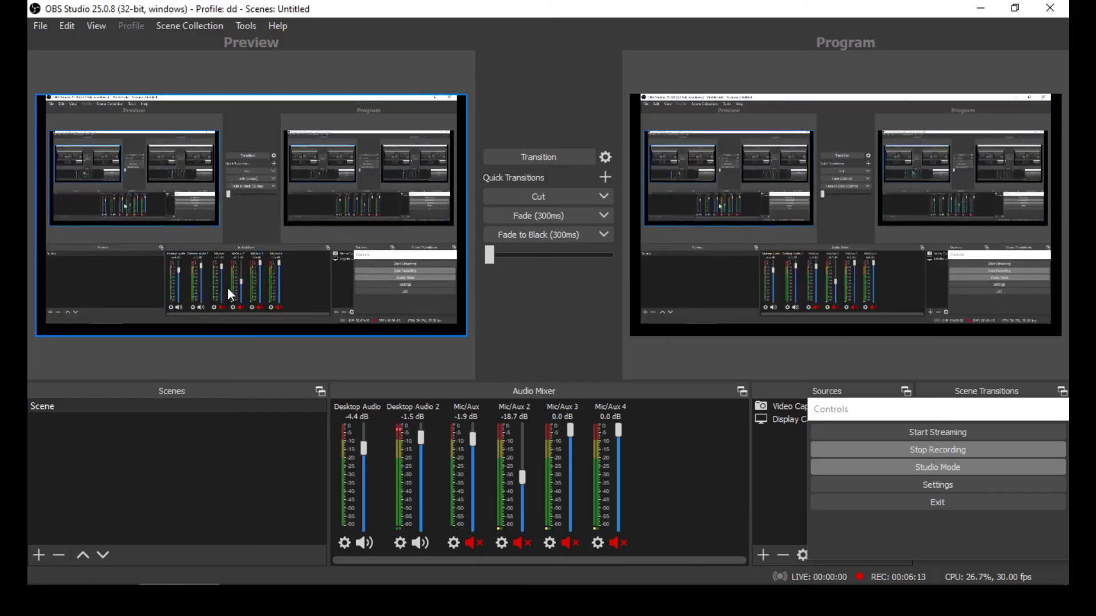
pyautogui.click(1066, 7)
pyautogui.click(729, 253)
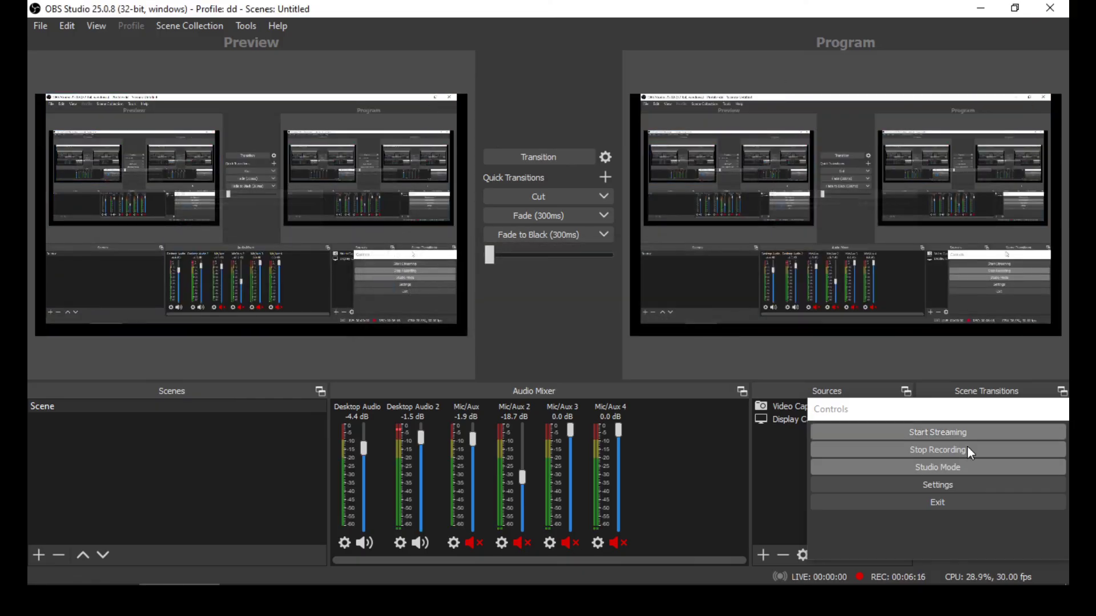